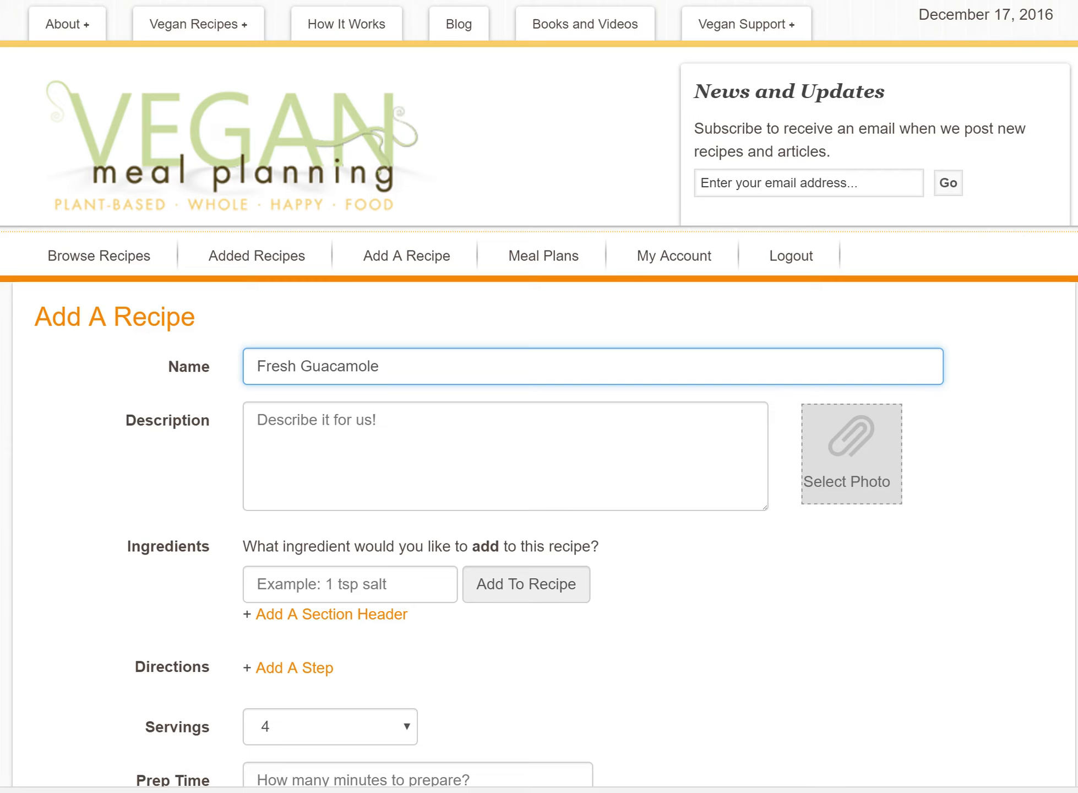
Enter the recipe description beginning "We didn’t have any salsa made and we were out of green chilies"
{"action": "left_click", "coordinate": [404, 792]}
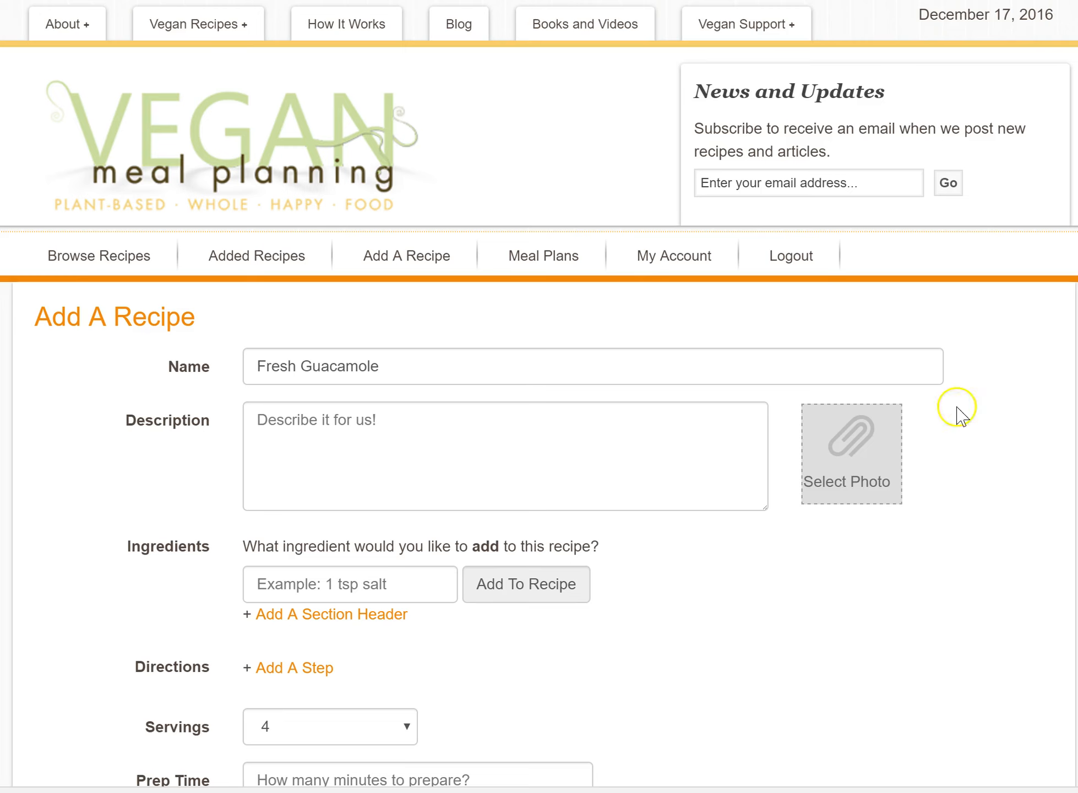
{"action": "left_click", "coordinate": [441, 433]}
{"action": "type", "text": "We didn’t have any salsa made and we were out of green chilies so we made another simple guacamole using all fresh ingredients. This is my favorite now. Quick to whip up and it tastes so fresh and so delicious."}
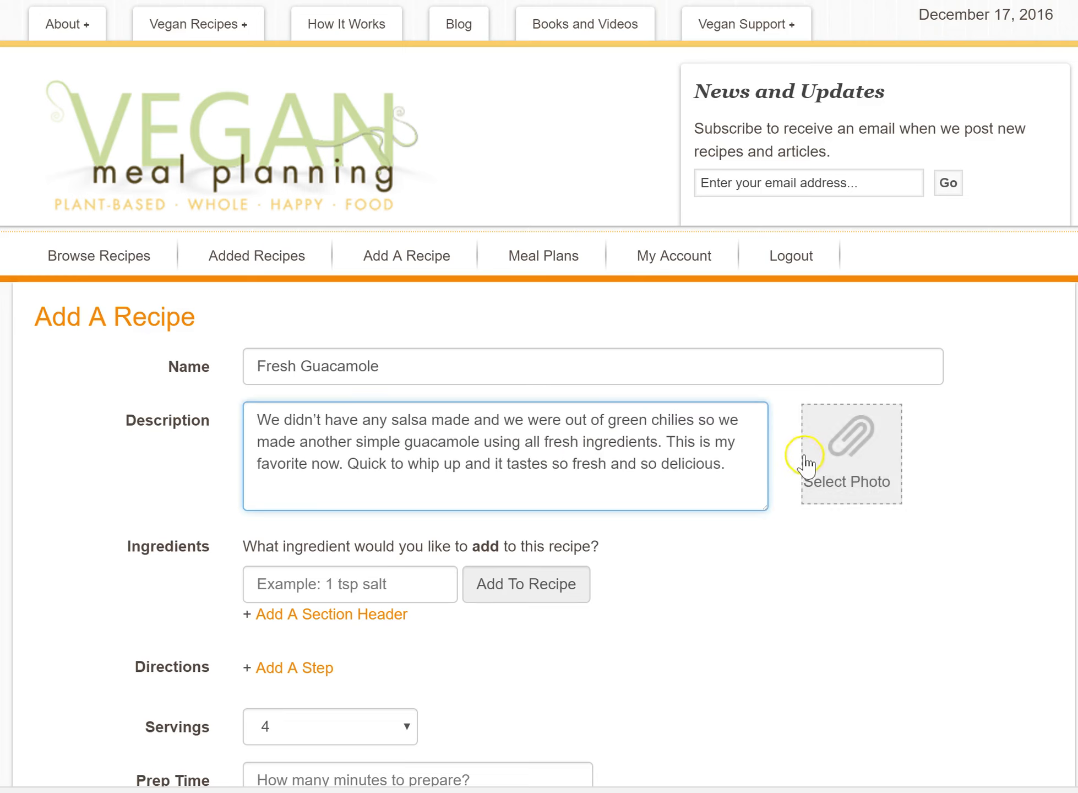
Attach the photo 132_m.jpg to the recipe
{"action": "left_click", "coordinate": [860, 451]}
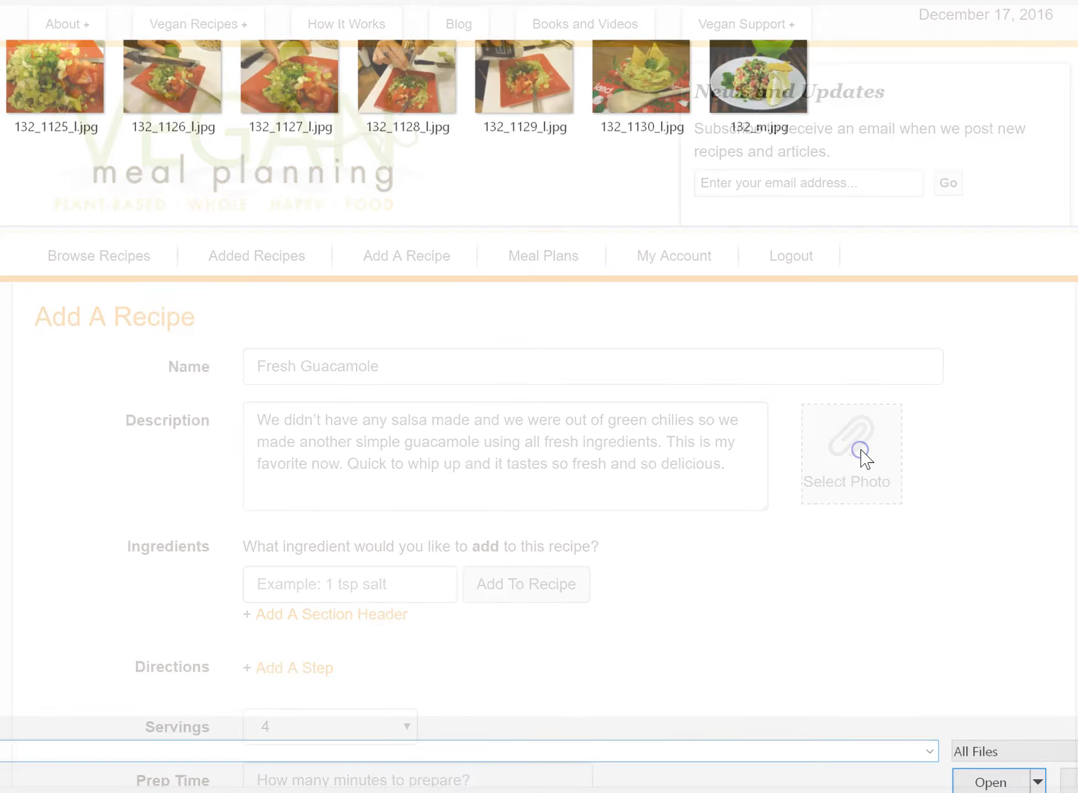
{"action": "left_click", "coordinate": [783, 61]}
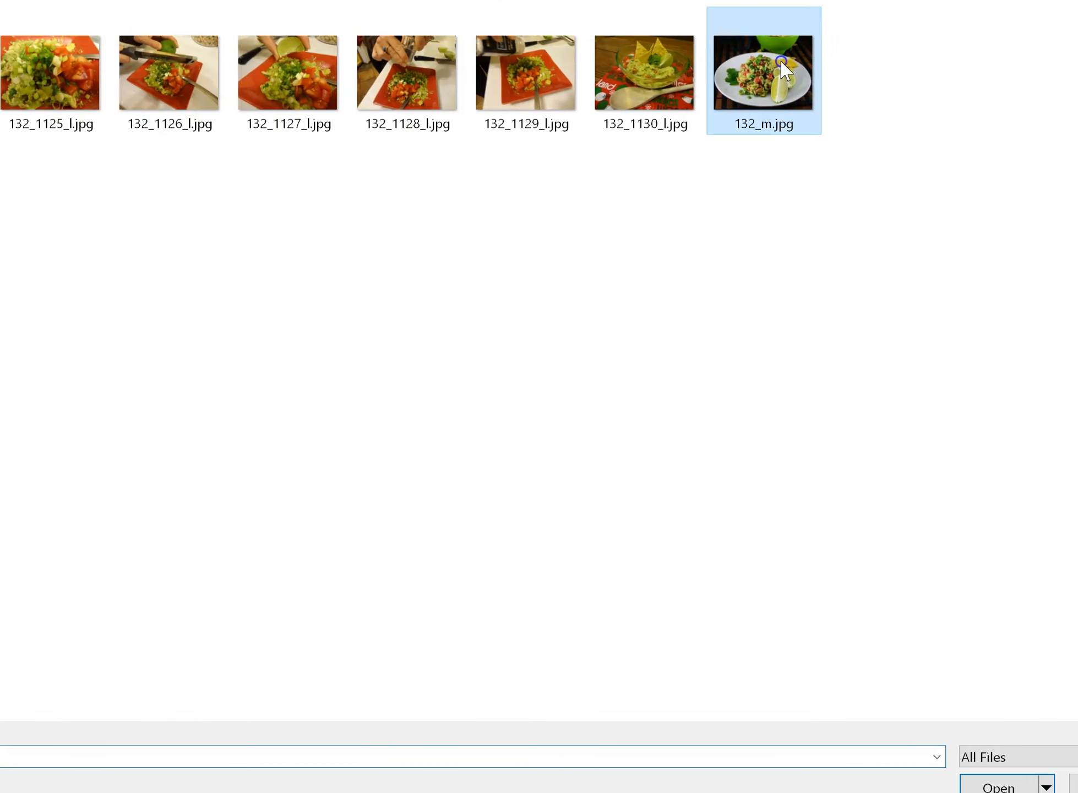
{"action": "left_click", "coordinate": [999, 787]}
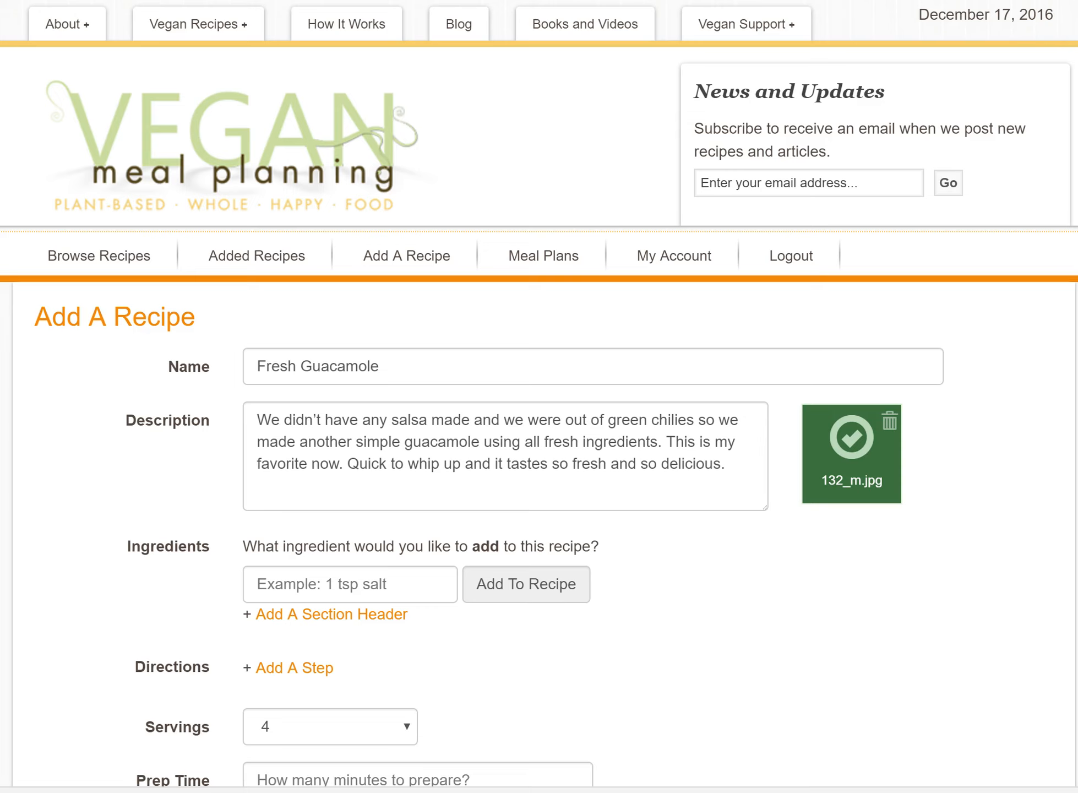
Add the ingredients "1 avocado" and "1 roma tomato" to the recipe
{"action": "left_click", "coordinate": [375, 581]}
{"action": "type", "text": "1 avocado"}
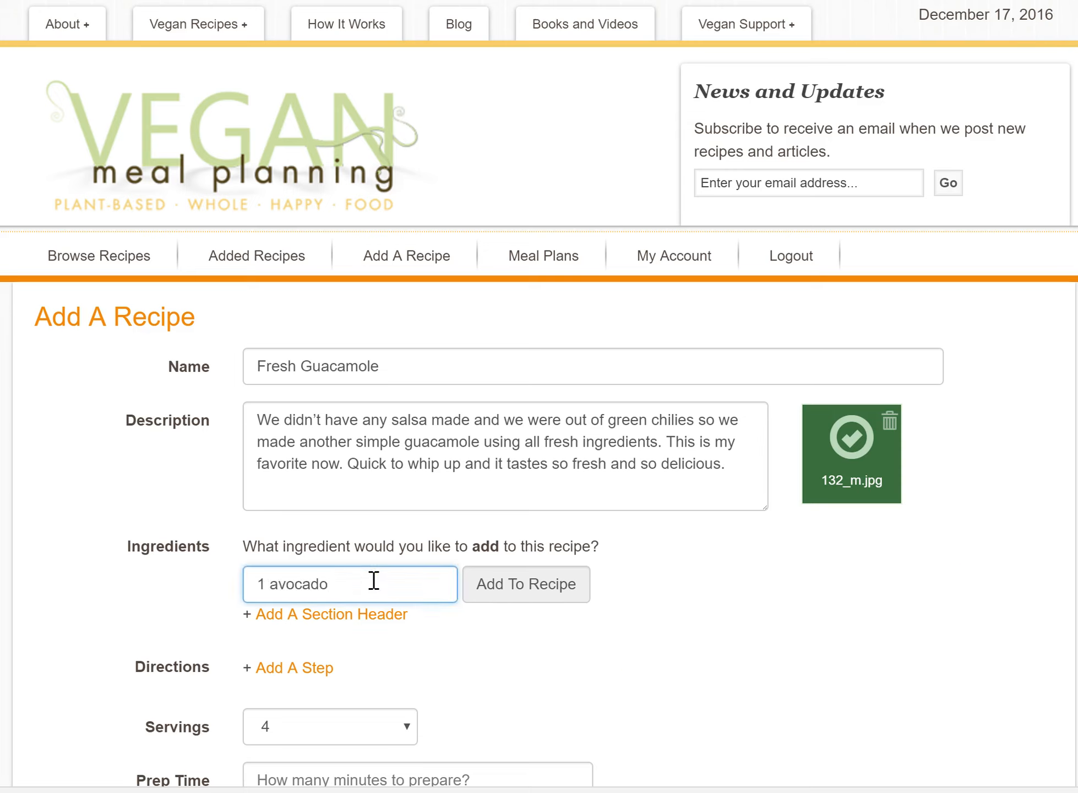
{"action": "left_click", "coordinate": [497, 584]}
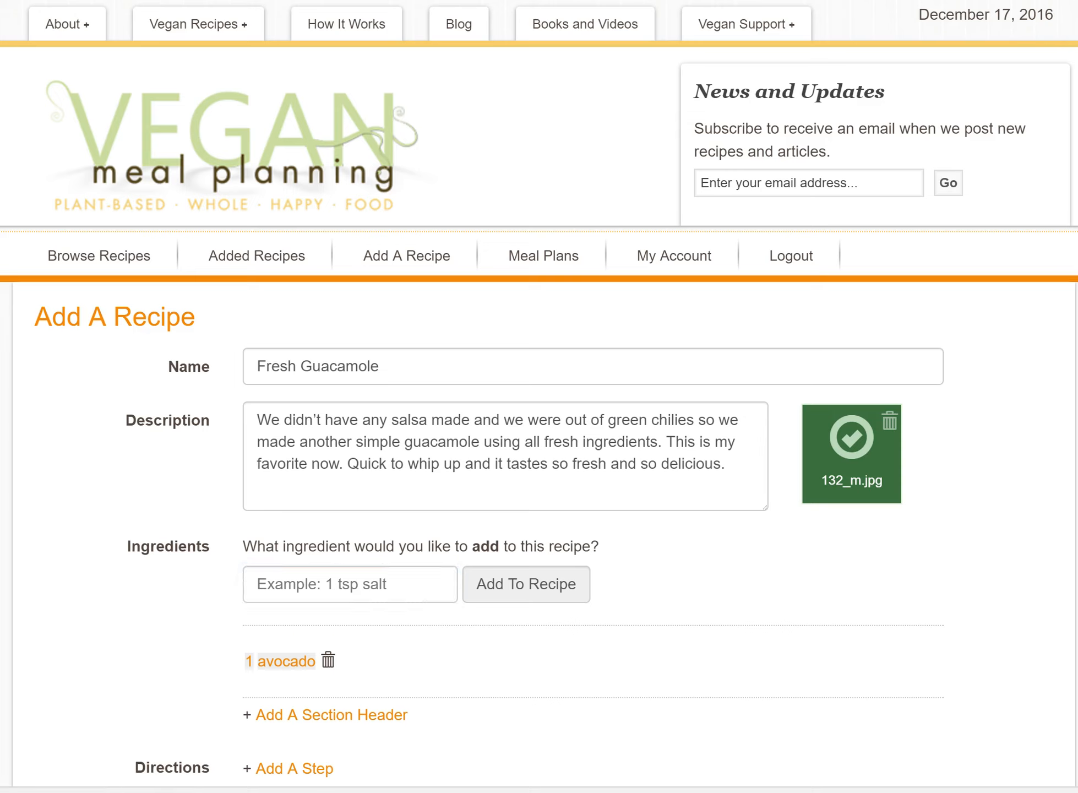
{"action": "left_click_drag", "start_coordinate": [606, 653], "coordinate": [450, 578]}
{"action": "left_click", "coordinate": [448, 580]}
{"action": "type", "text": "1 roma tomato"}
{"action": "left_click", "coordinate": [520, 584]}
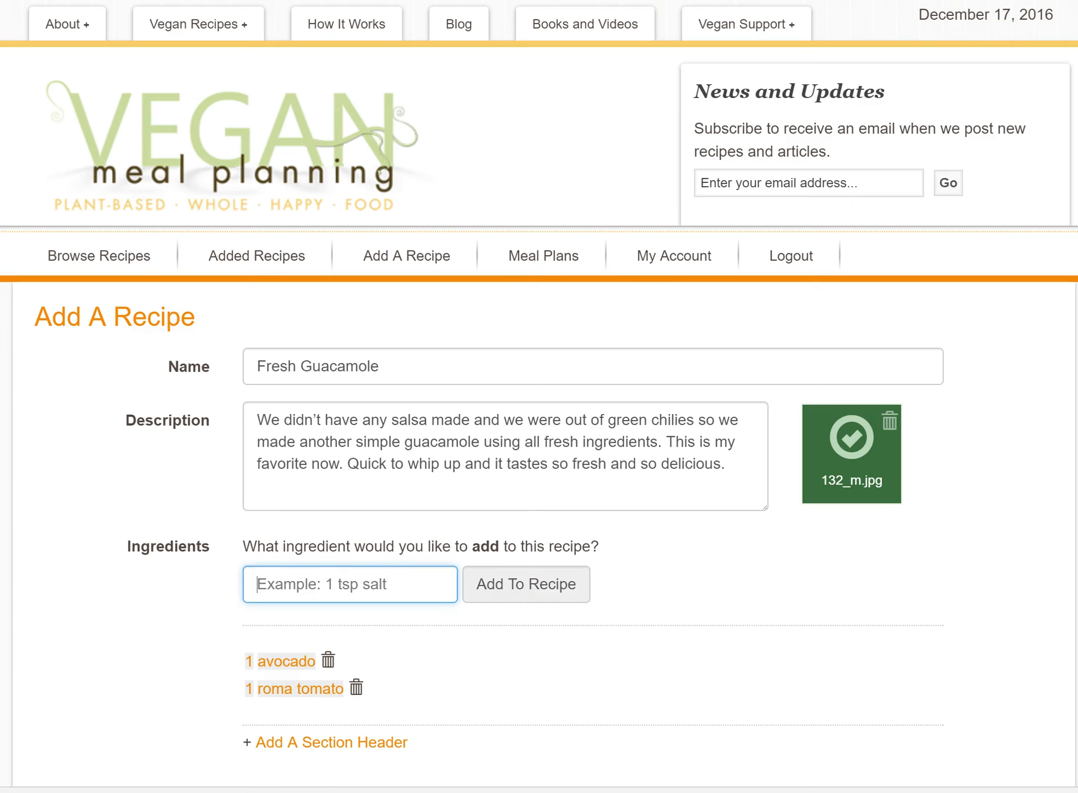
Add the ingredients "2 green onions, chopped" and "1 lime, for zest and juice" to the recipe
{"action": "left_click", "coordinate": [421, 576]}
{"action": "type", "text": "2 green onions, chopped"}
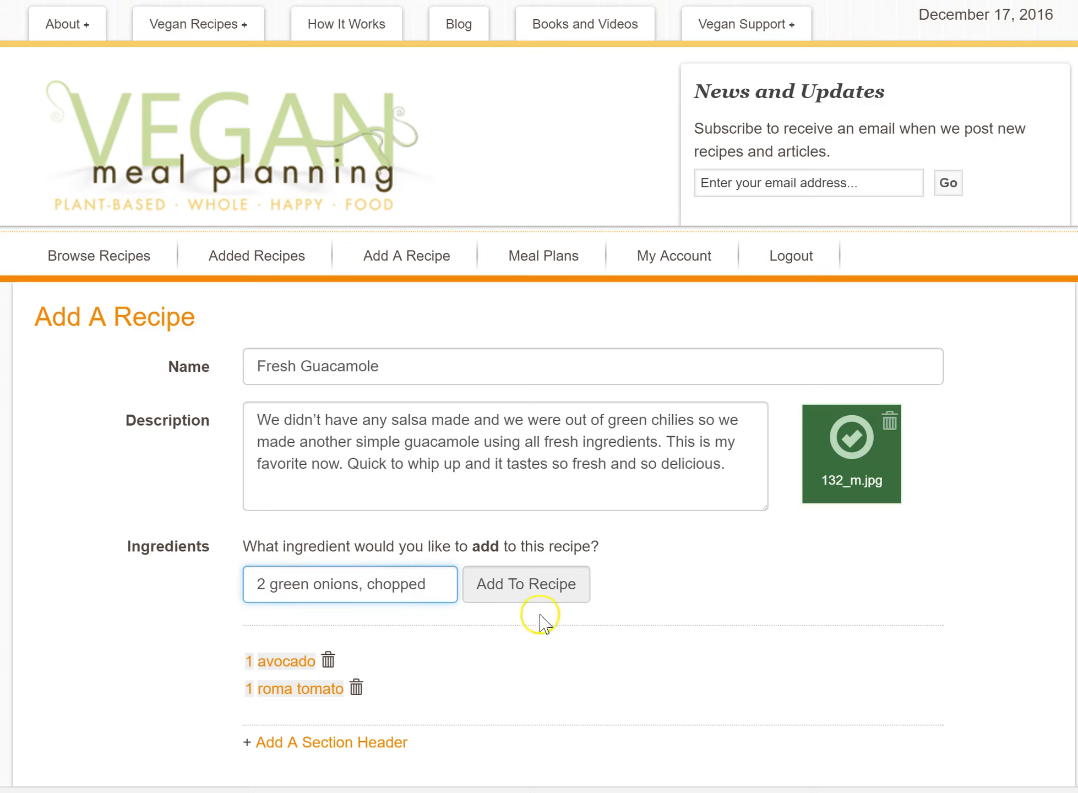
{"action": "left_click", "coordinate": [543, 588]}
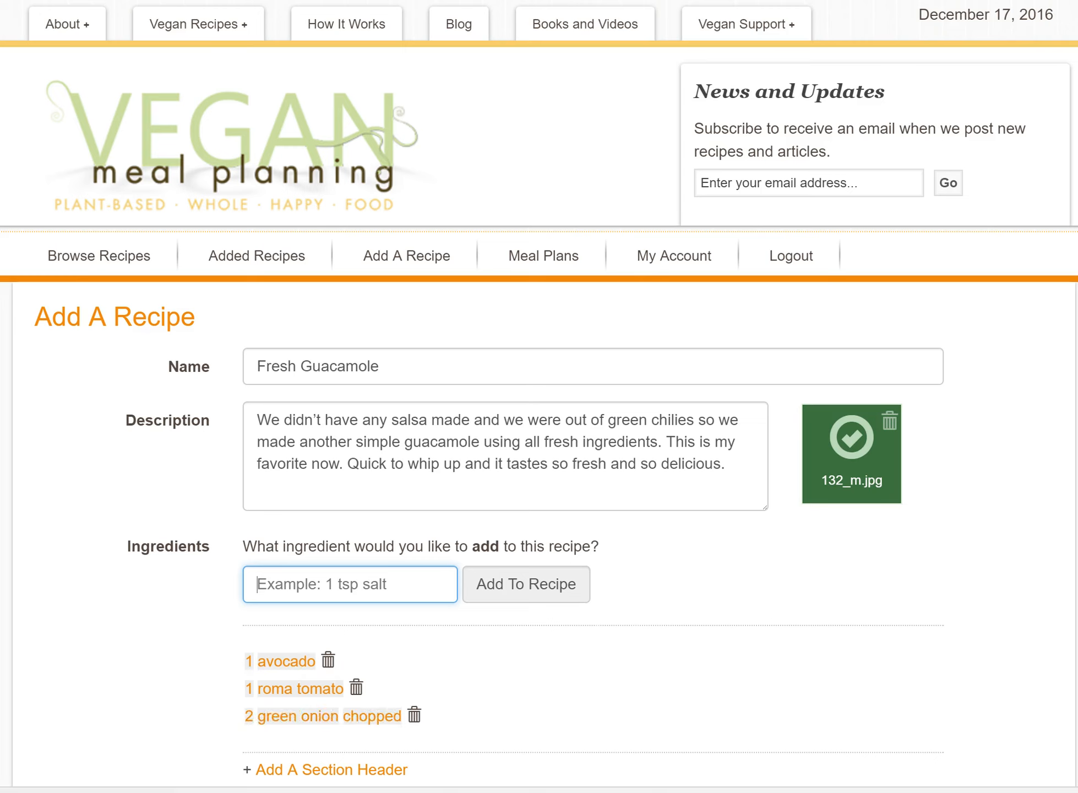
{"action": "left_click", "coordinate": [366, 576]}
{"action": "type", "text": "1 lime, for zest and juice"}
{"action": "left_click", "coordinate": [526, 585]}
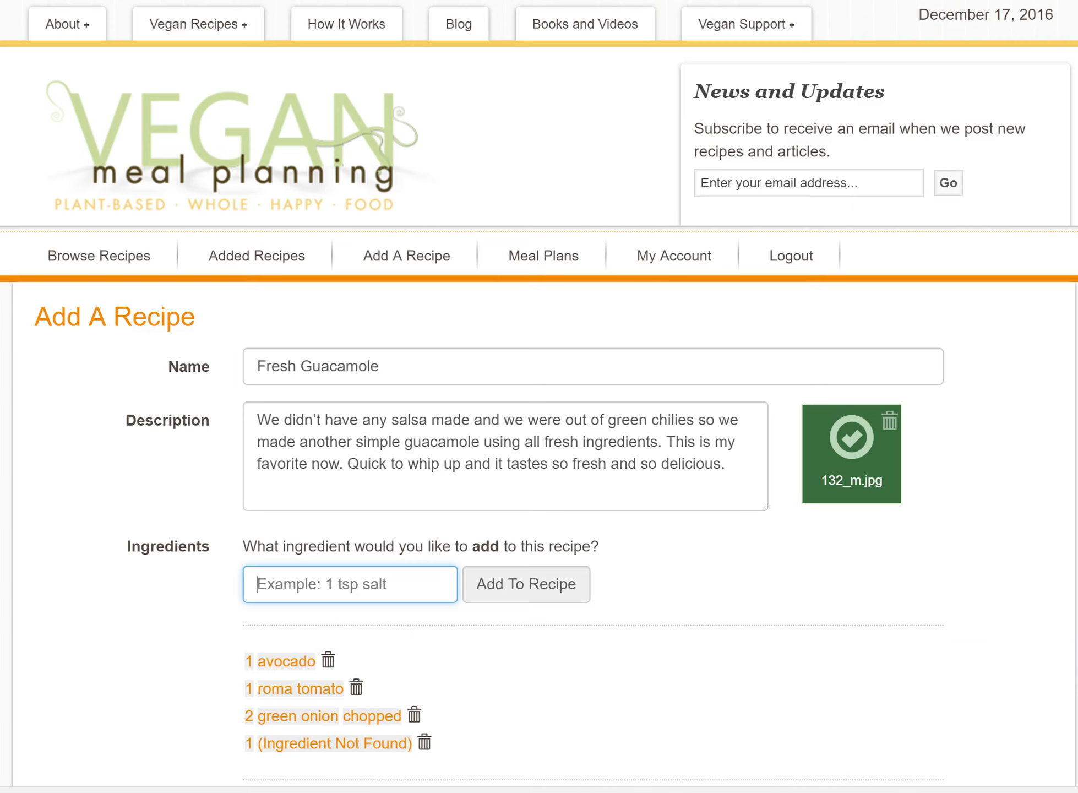
Edit the unrecognised fourth ingredient and find and assign lime as its ingredient
{"action": "left_click", "coordinate": [341, 745]}
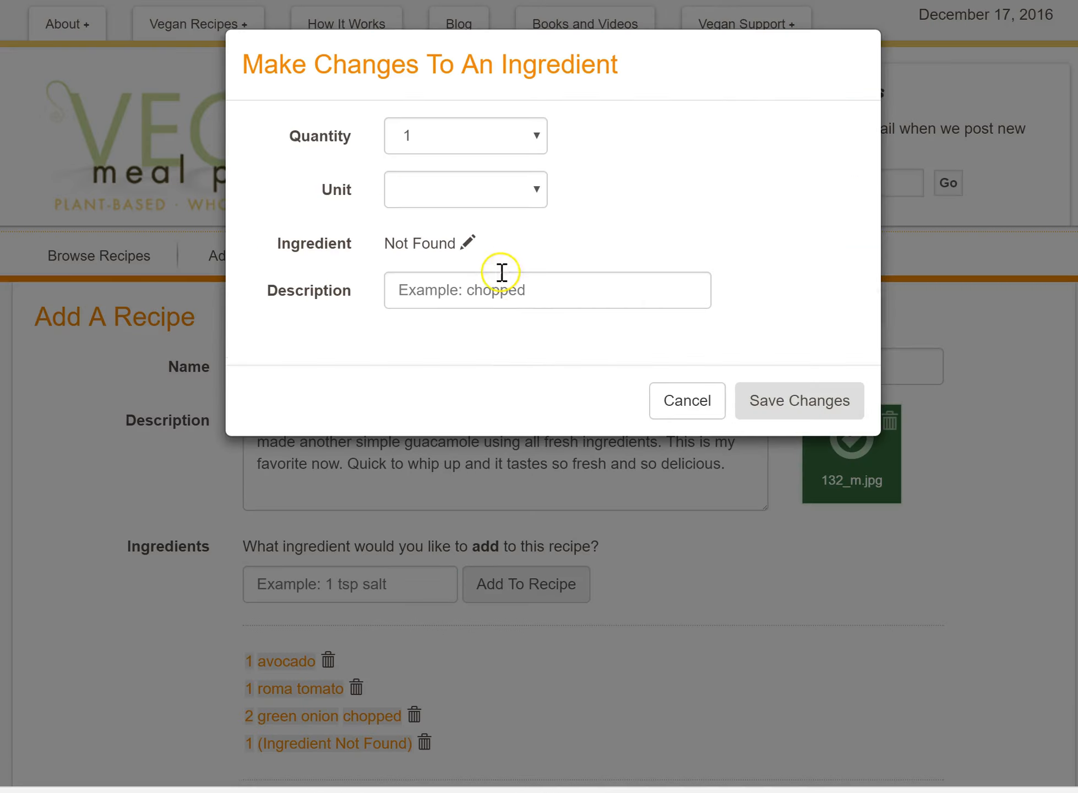
{"action": "left_click", "coordinate": [468, 244]}
{"action": "left_click", "coordinate": [508, 296]}
{"action": "type", "text": "l"}
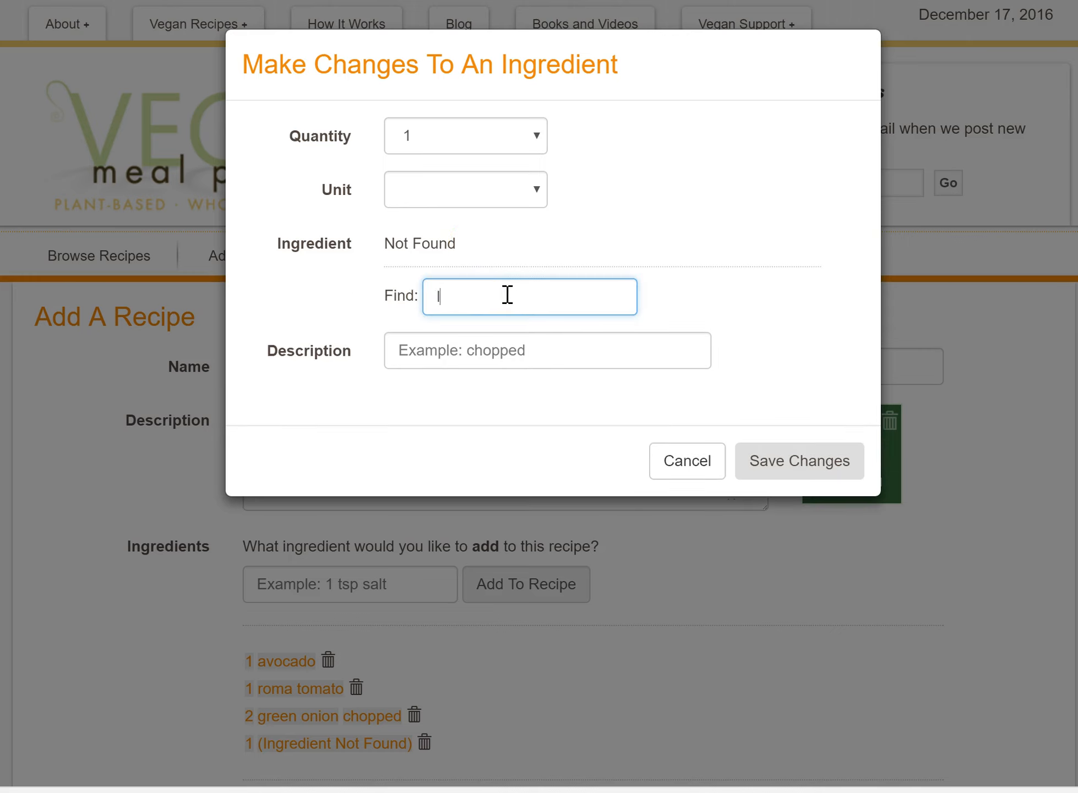
{"action": "type", "text": "ine"}
{"action": "key", "text": "BackSpace"}
{"action": "key", "text": "BackSpace"}
{"action": "type", "text": "me"}
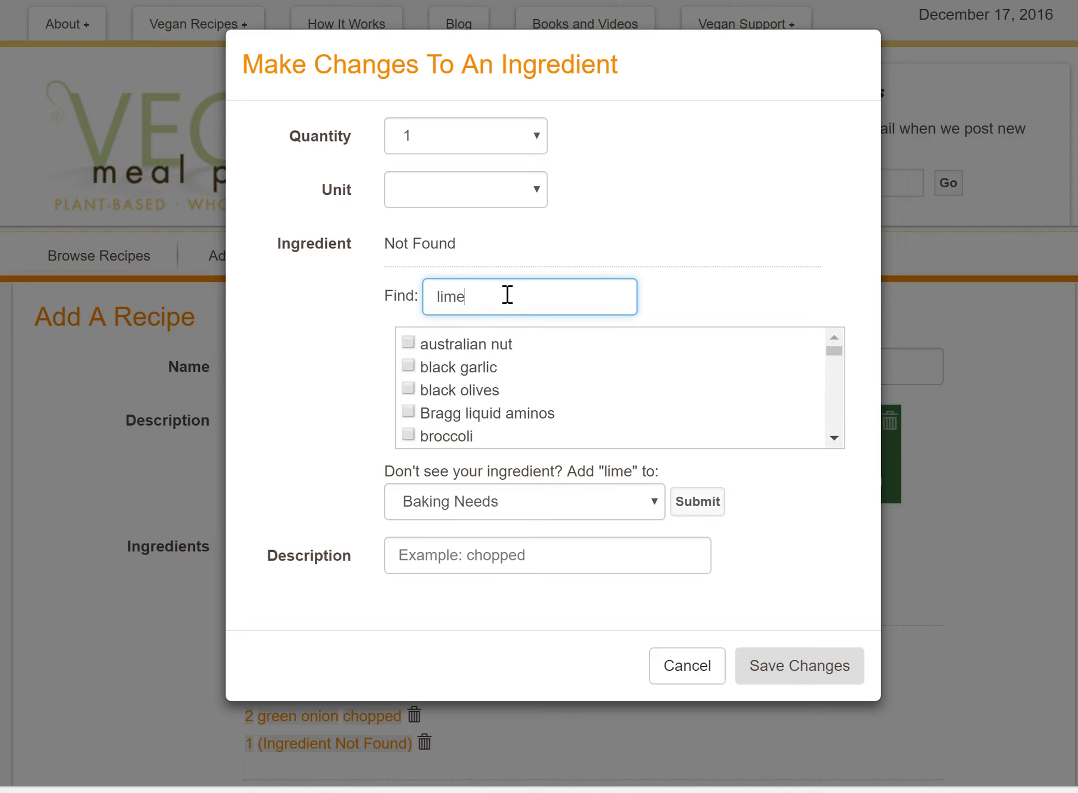
{"action": "left_click", "coordinate": [408, 342]}
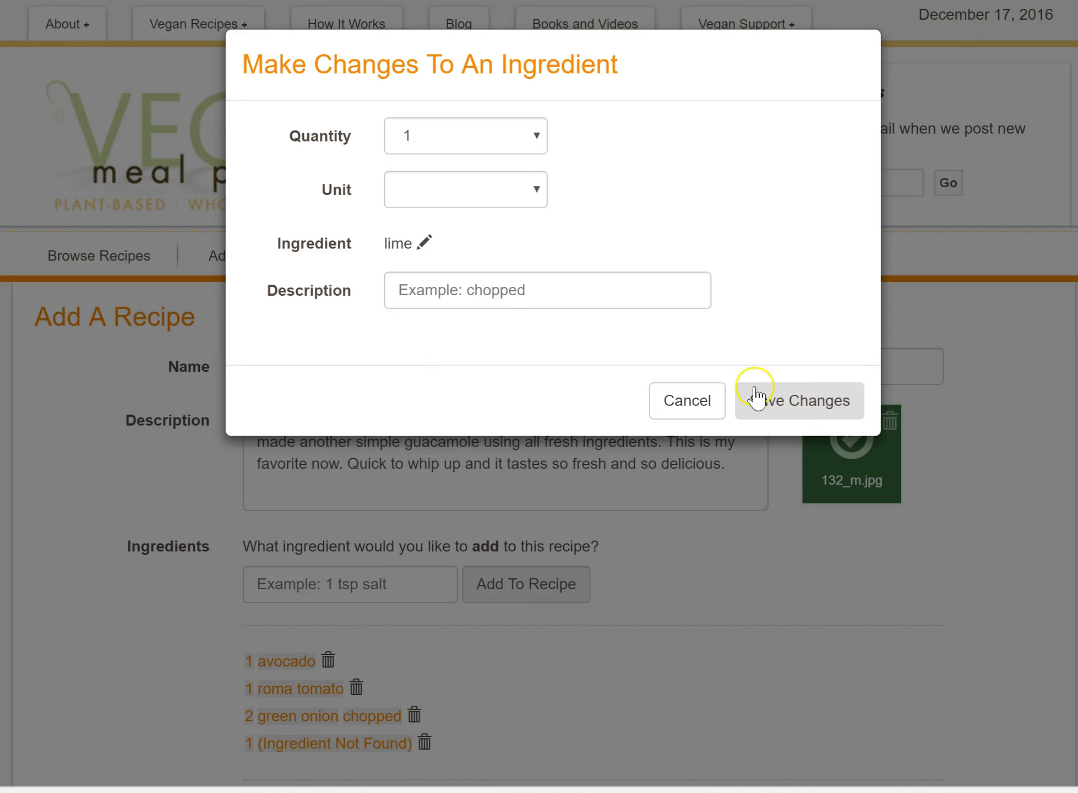
Set the lime's description to "for zest and juice" and save the ingredient changes
{"action": "left_click", "coordinate": [567, 294]}
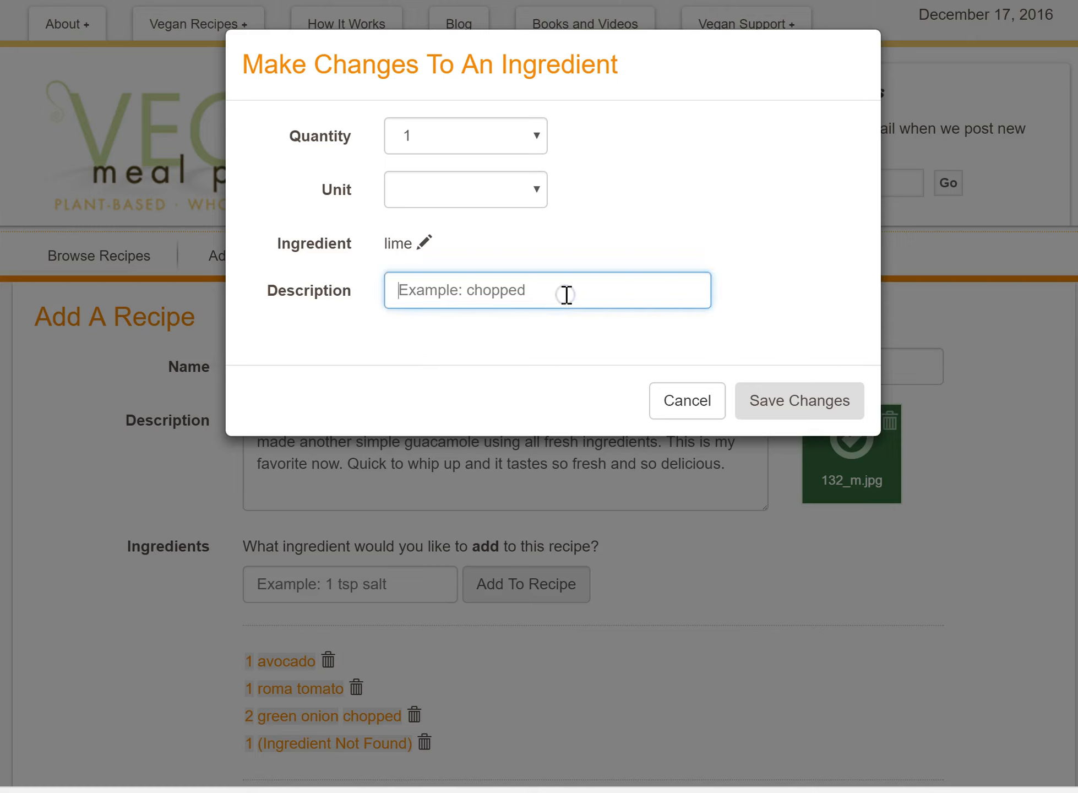
{"action": "type", "text": "for zest and juice"}
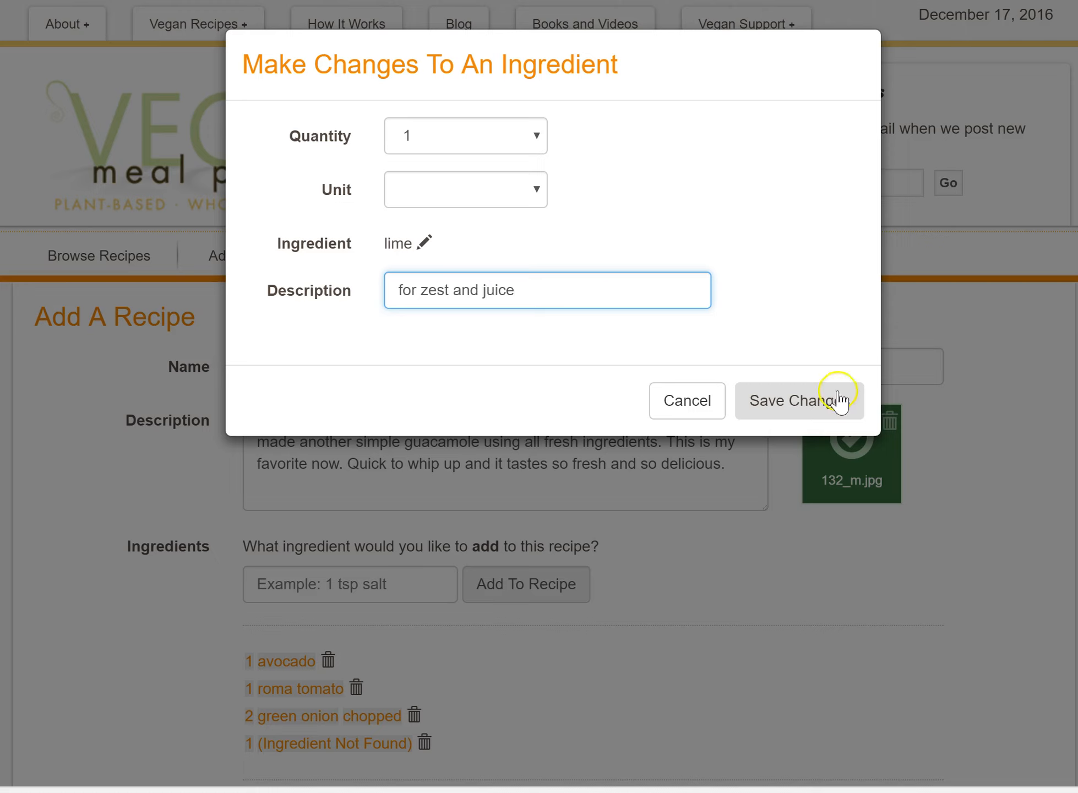
{"action": "left_click", "coordinate": [838, 400]}
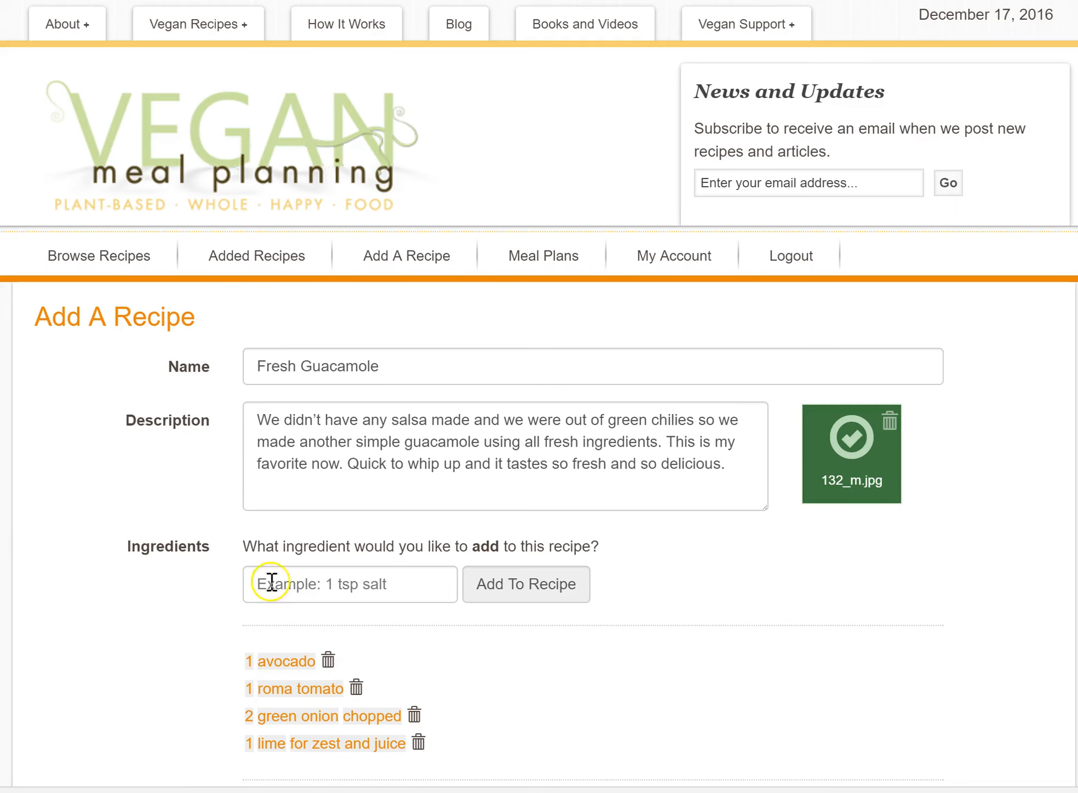
Add a separate "1 lime" ingredient to the recipe
{"action": "left_click", "coordinate": [347, 586]}
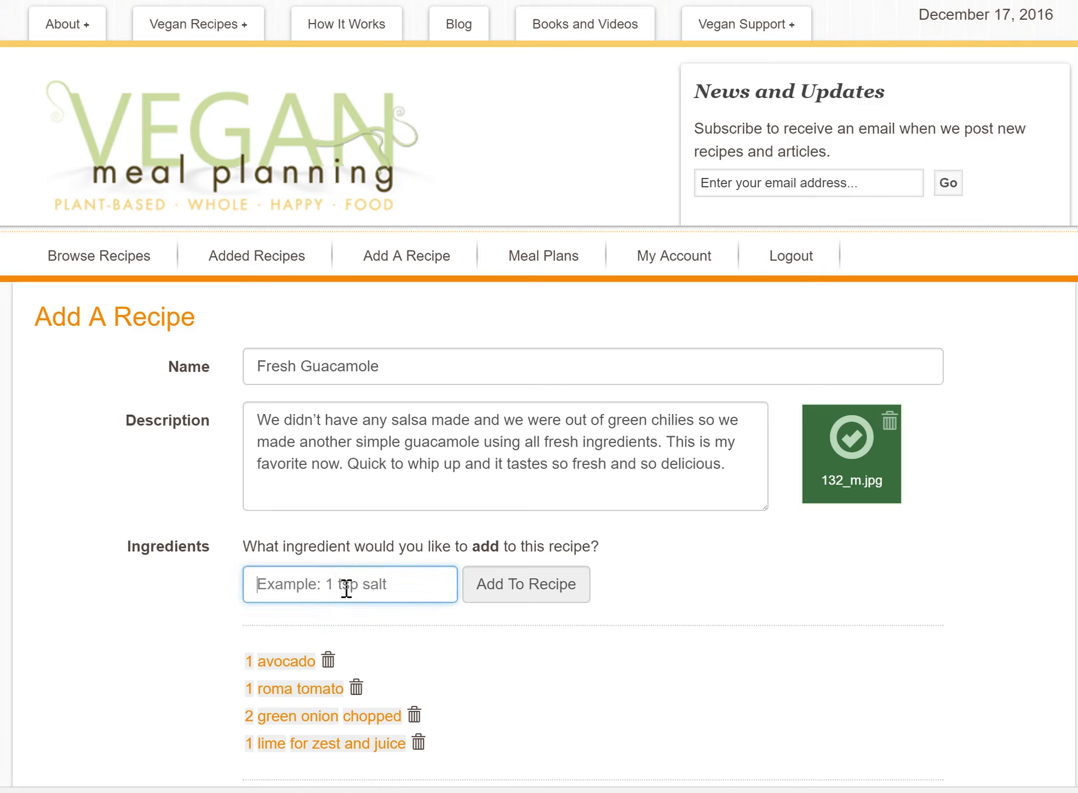
{"action": "type", "text": "1 lin"}
{"action": "key", "text": "BackSpace"}
{"action": "type", "text": "me"}
{"action": "left_click", "coordinate": [502, 598]}
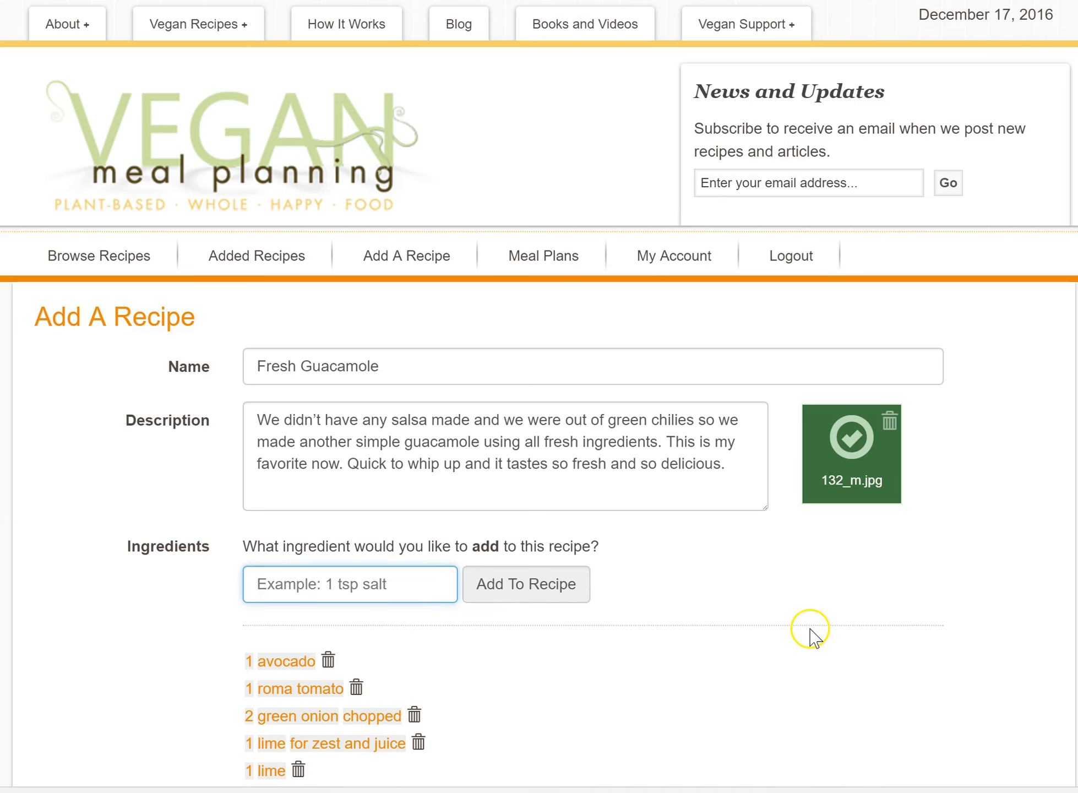
Add the ingredient "1 cup vegan cheese" to the recipe
{"action": "scroll", "coordinate": [810, 630], "scroll_direction": "down", "scroll_amount": 2}
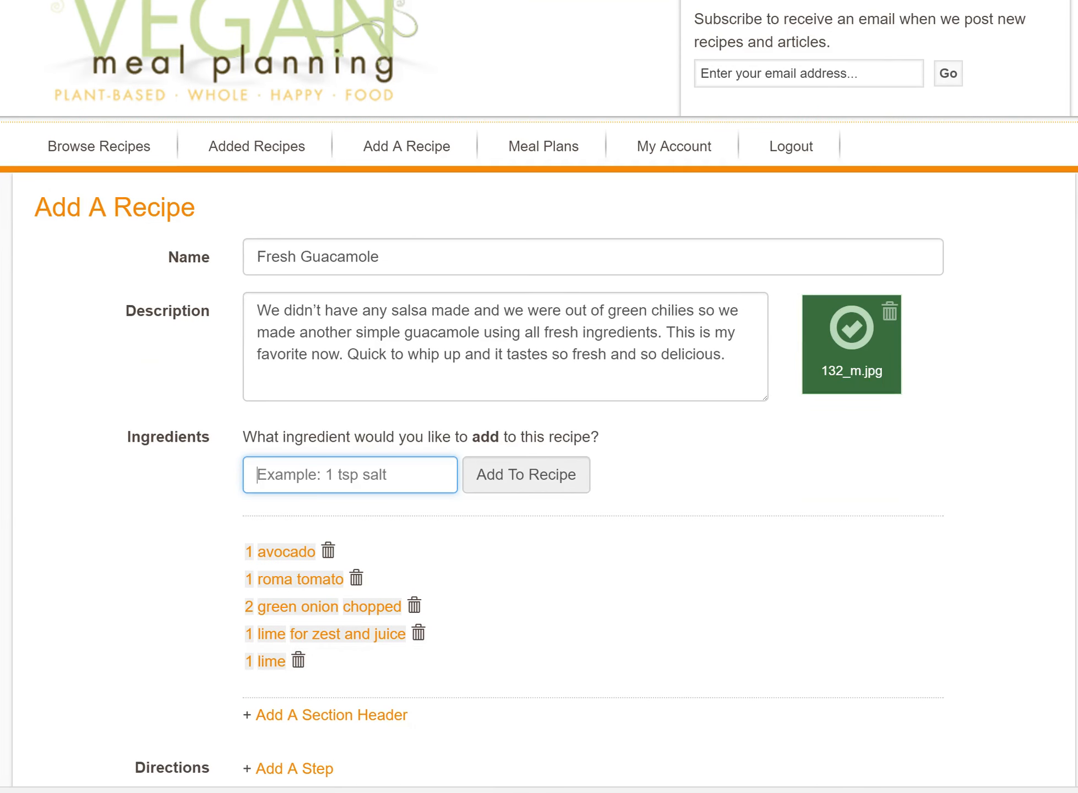
{"action": "left_click", "coordinate": [392, 468]}
{"action": "type", "text": "1 cup vegan cheese"}
{"action": "left_click", "coordinate": [518, 475]}
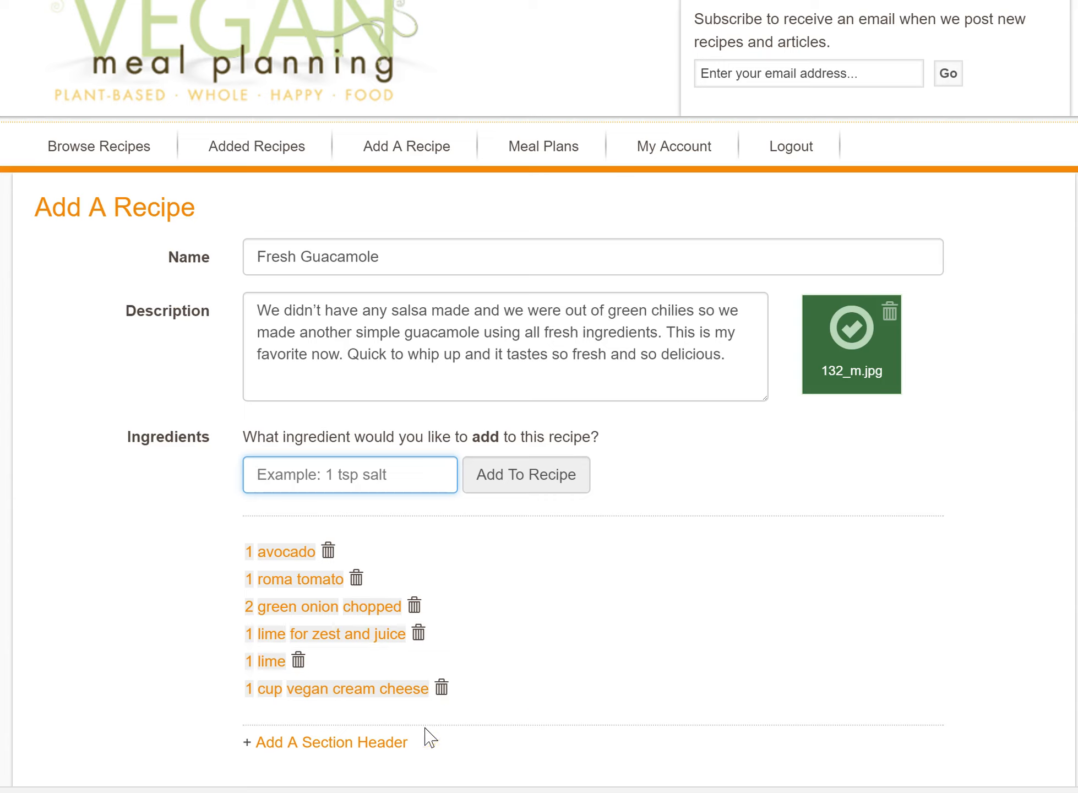
Edit the vegan cream cheese ingredient and search for replacements using "cheese" and "cheddar"
{"action": "left_click", "coordinate": [359, 695]}
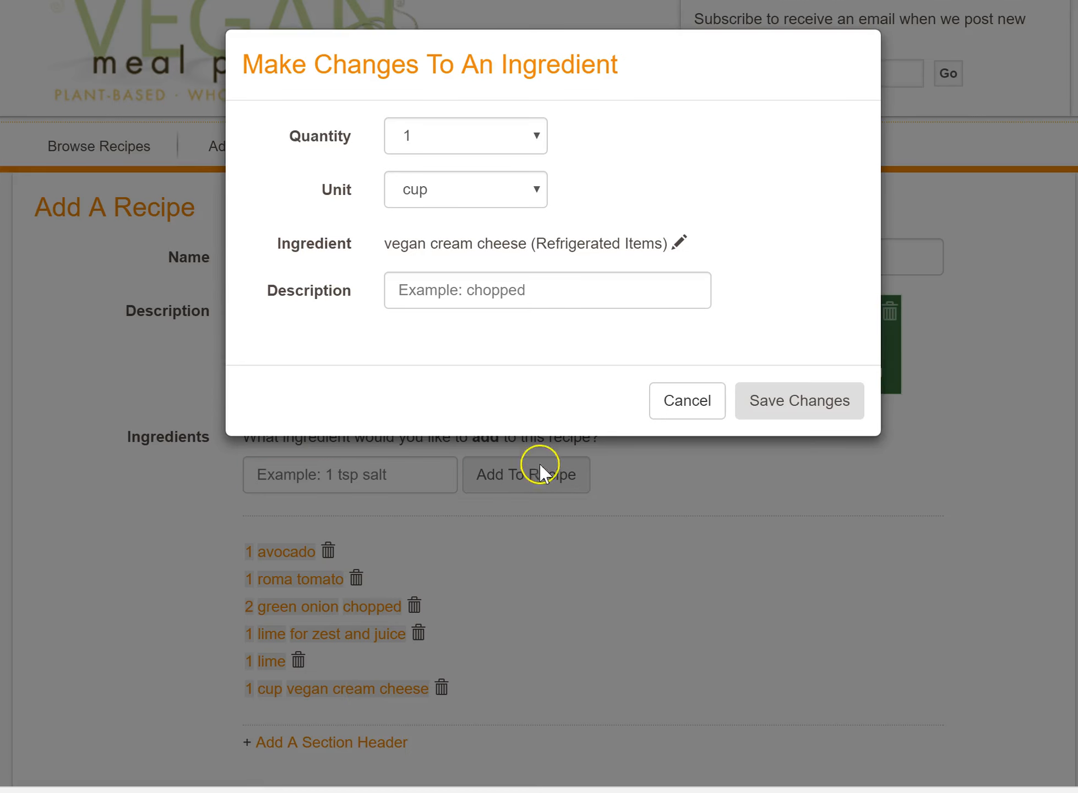
{"action": "left_click", "coordinate": [680, 243]}
{"action": "left_click", "coordinate": [560, 285]}
{"action": "type", "text": "c"}
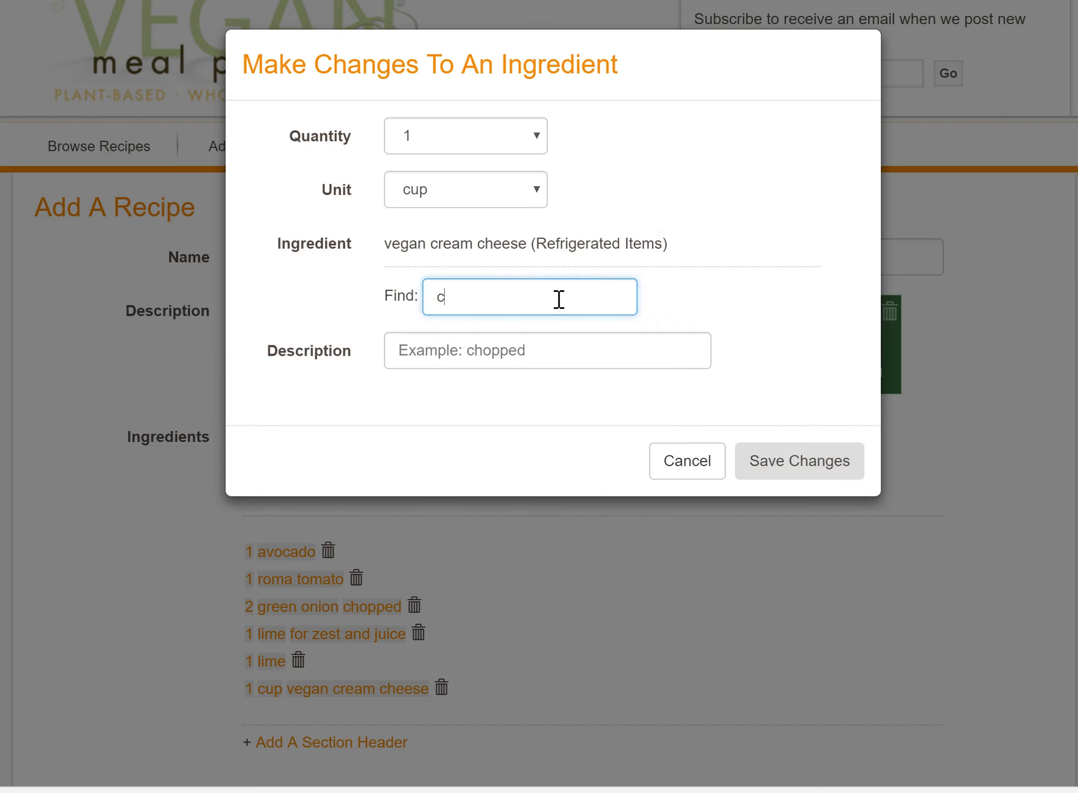
{"action": "type", "text": "heese"}
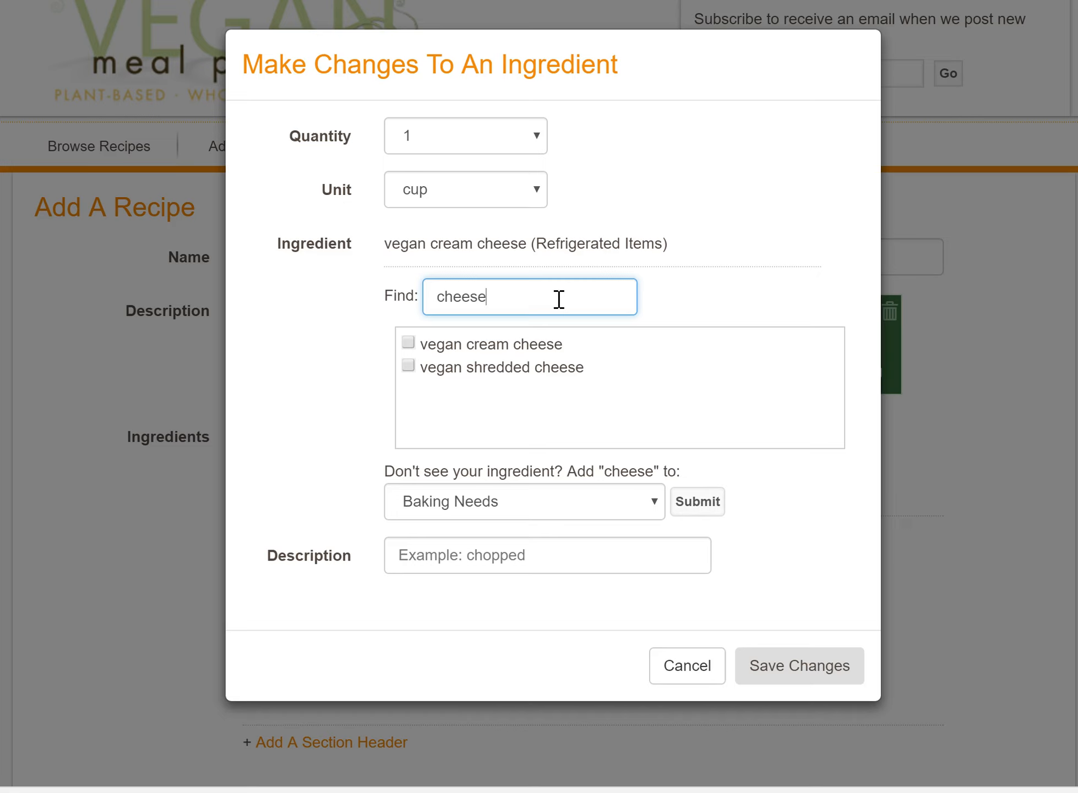
{"action": "key", "text": "BackSpace"}
{"action": "key", "text": "BackSpace"}
{"action": "key", "text": "BackSpace"}
{"action": "key", "text": "BackSpace"}
{"action": "type", "text": "ed"}
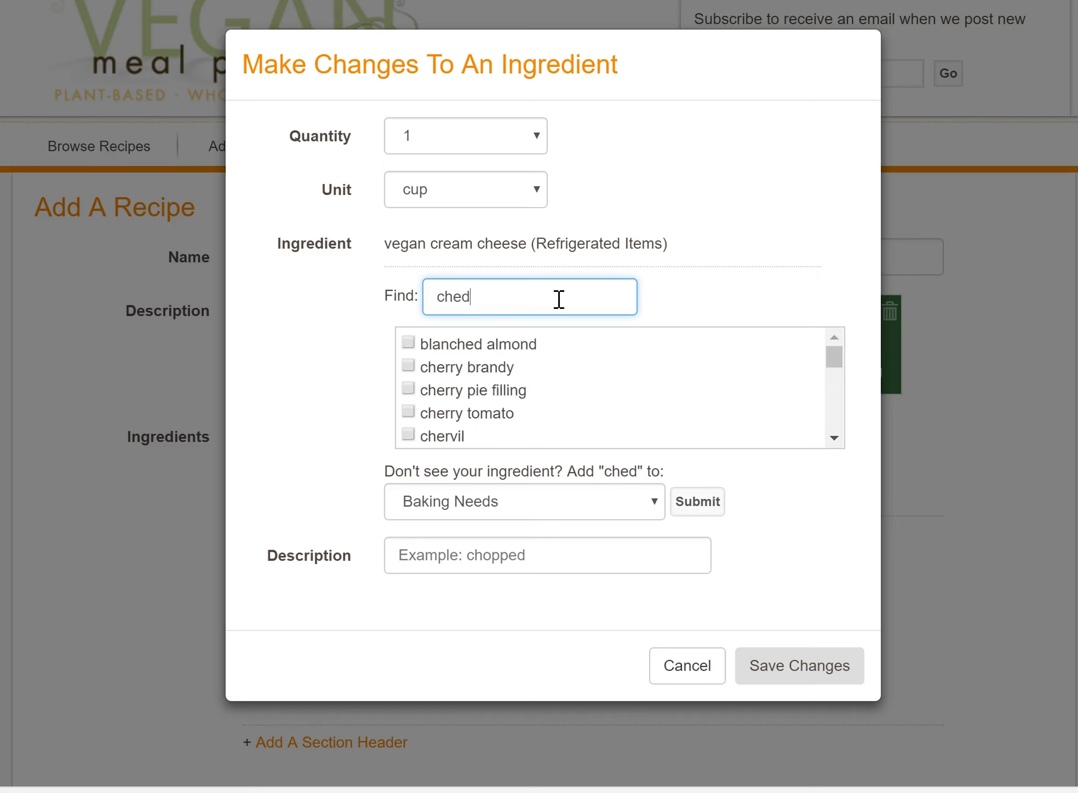
{"action": "type", "text": "dar"}
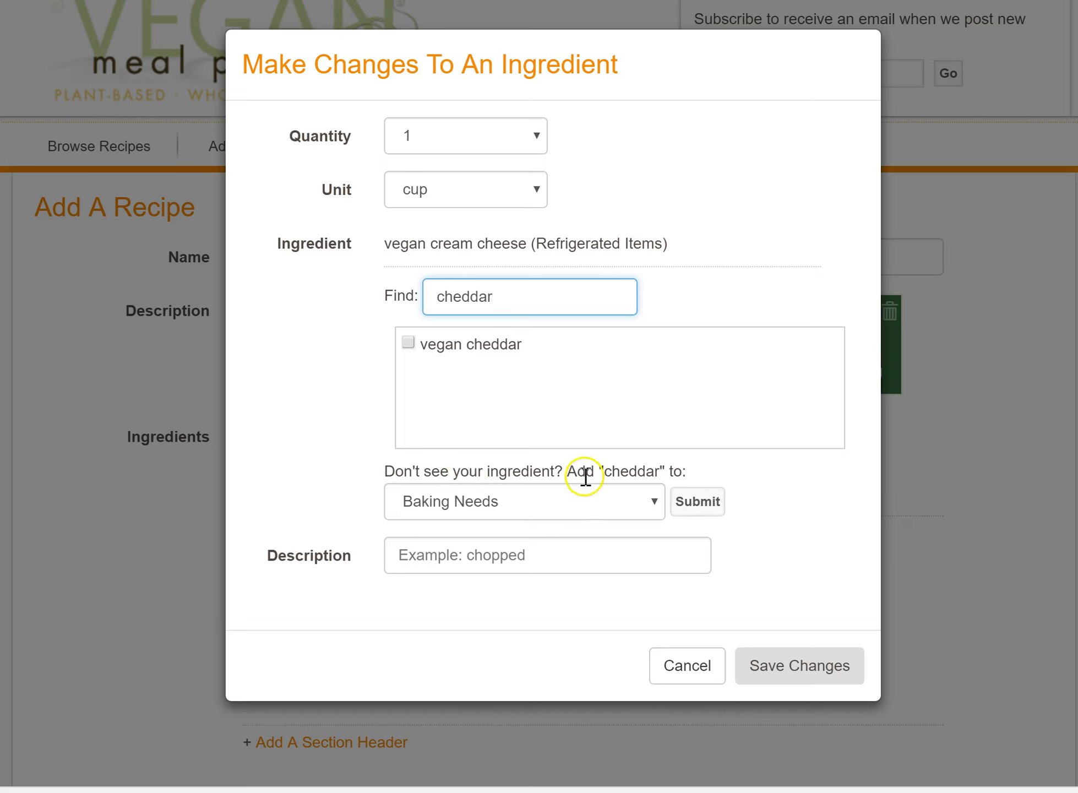
Choose Refrigerated Items as the category for adding cheddar, and cancel the ingredient changes without submitting
{"action": "left_click", "coordinate": [643, 498]}
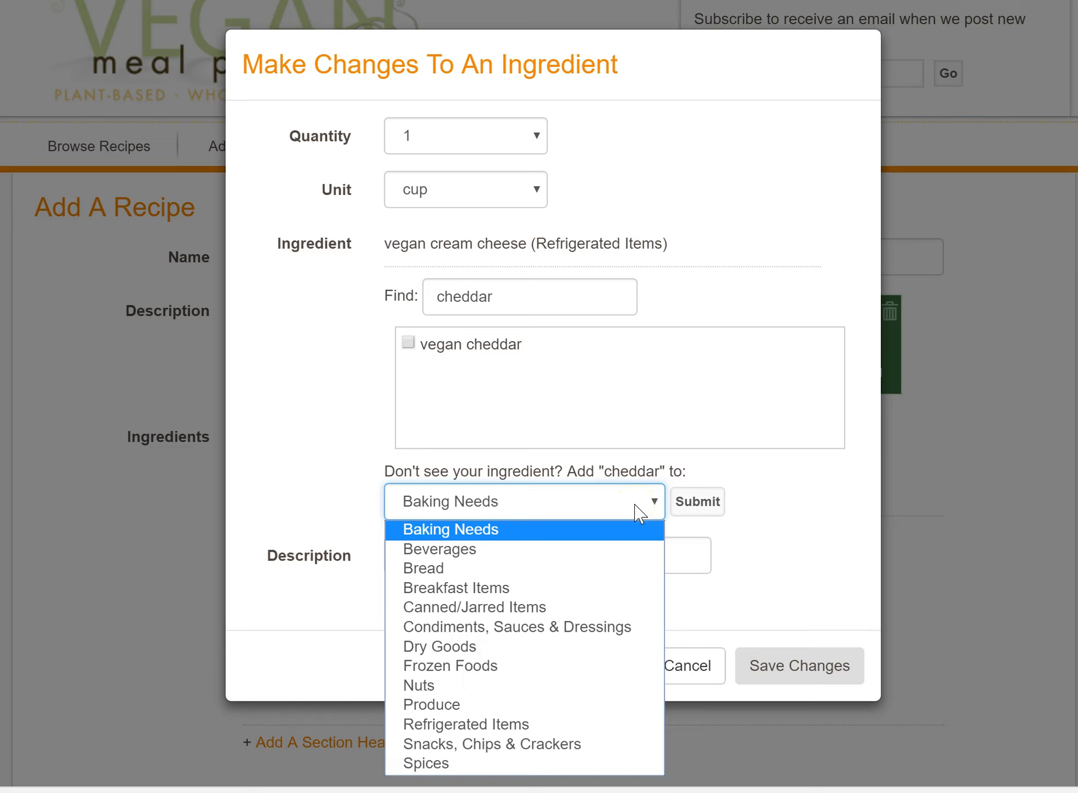
{"action": "left_click", "coordinate": [553, 723]}
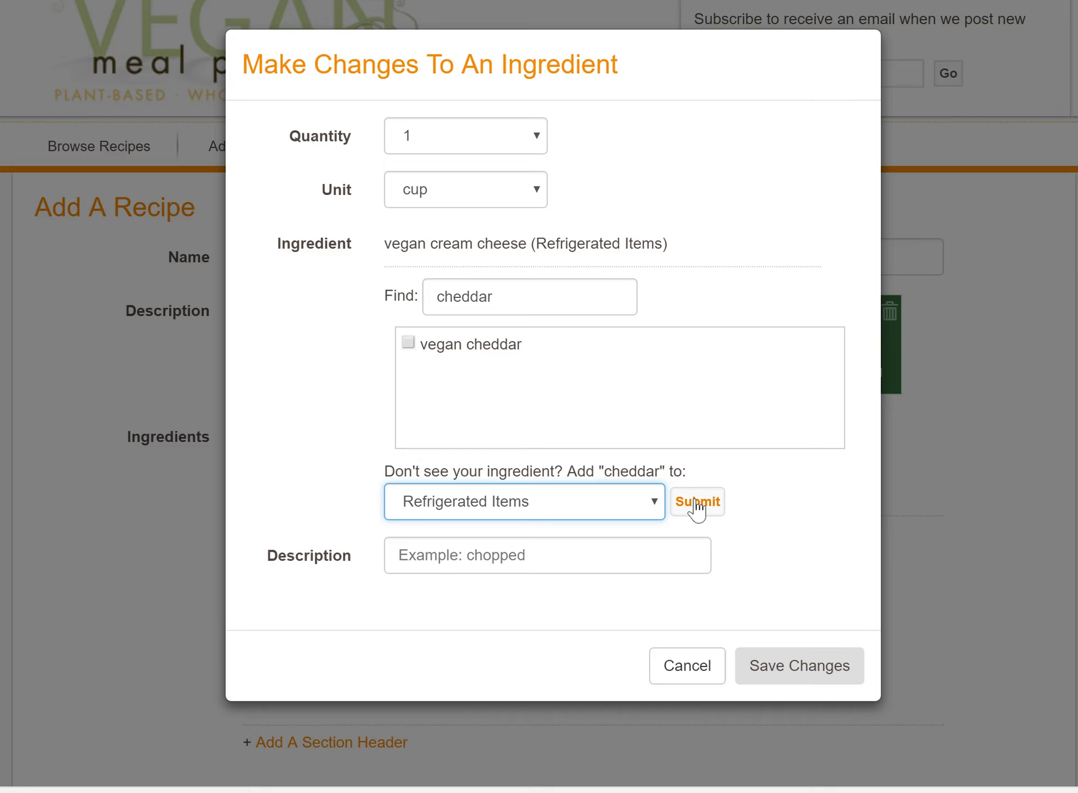
{"action": "left_click", "coordinate": [694, 660]}
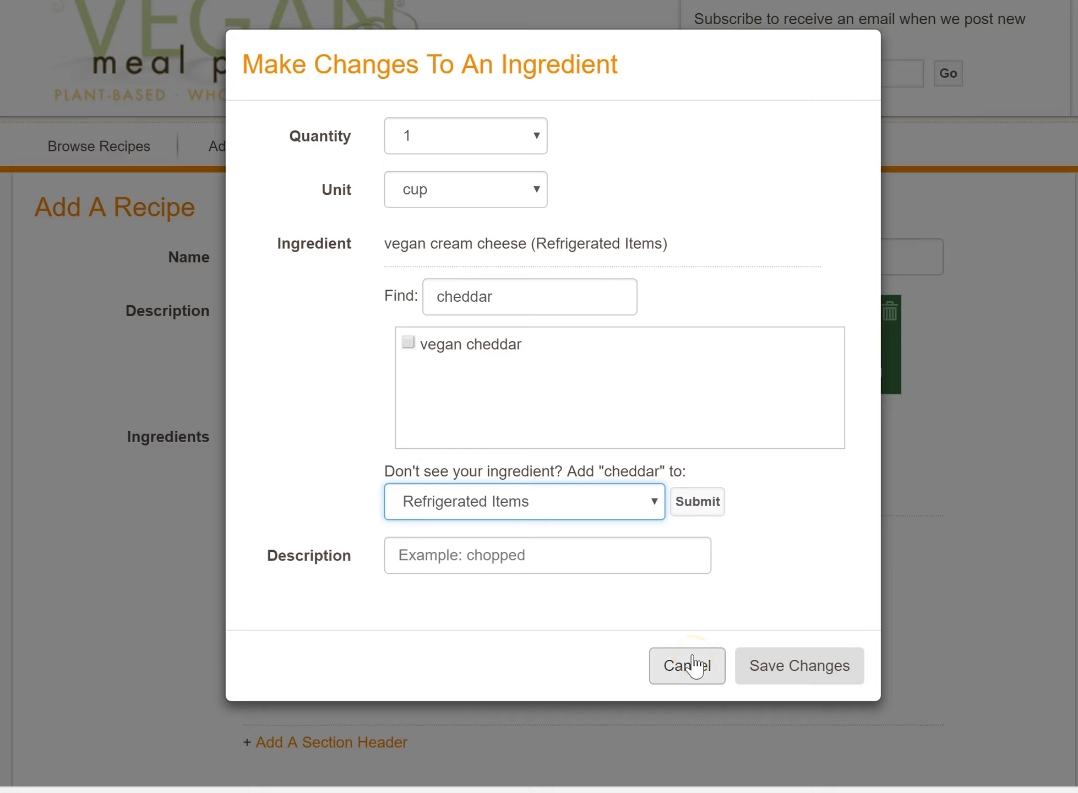
{"action": "left_click", "coordinate": [694, 664]}
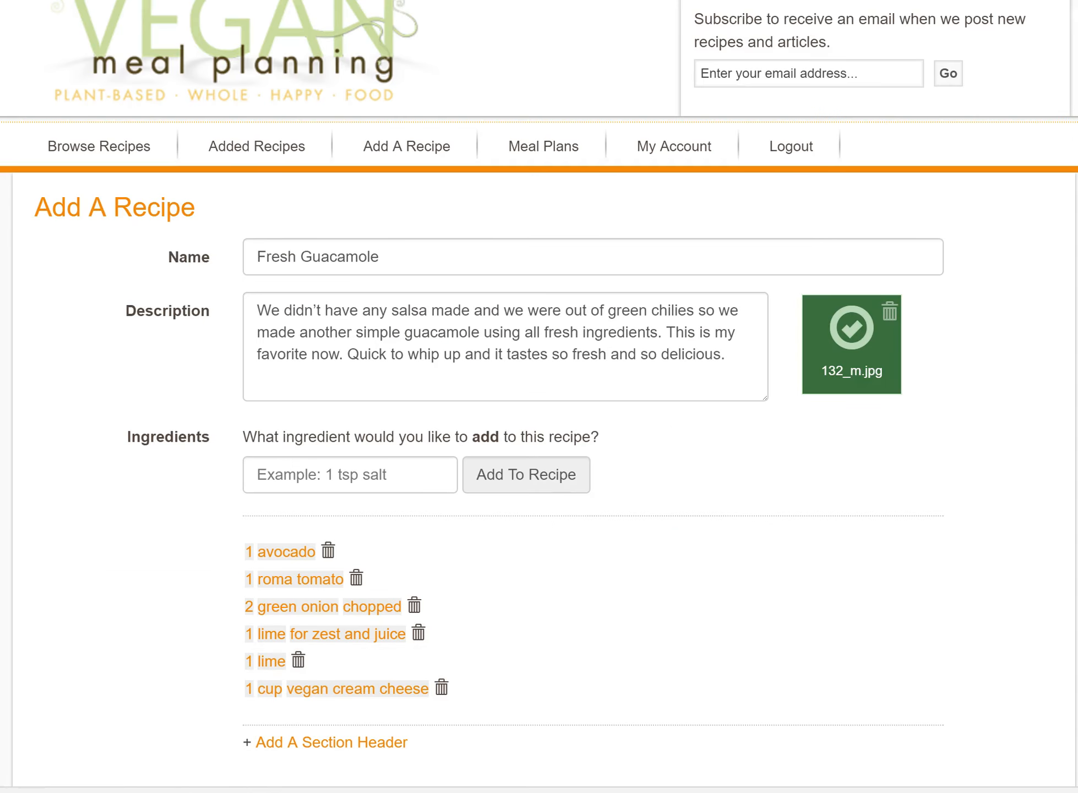
Add a section header "For the filling" to the ingredients and move the roma tomato below it
{"action": "left_click", "coordinate": [310, 745]}
{"action": "left_click", "coordinate": [310, 745]}
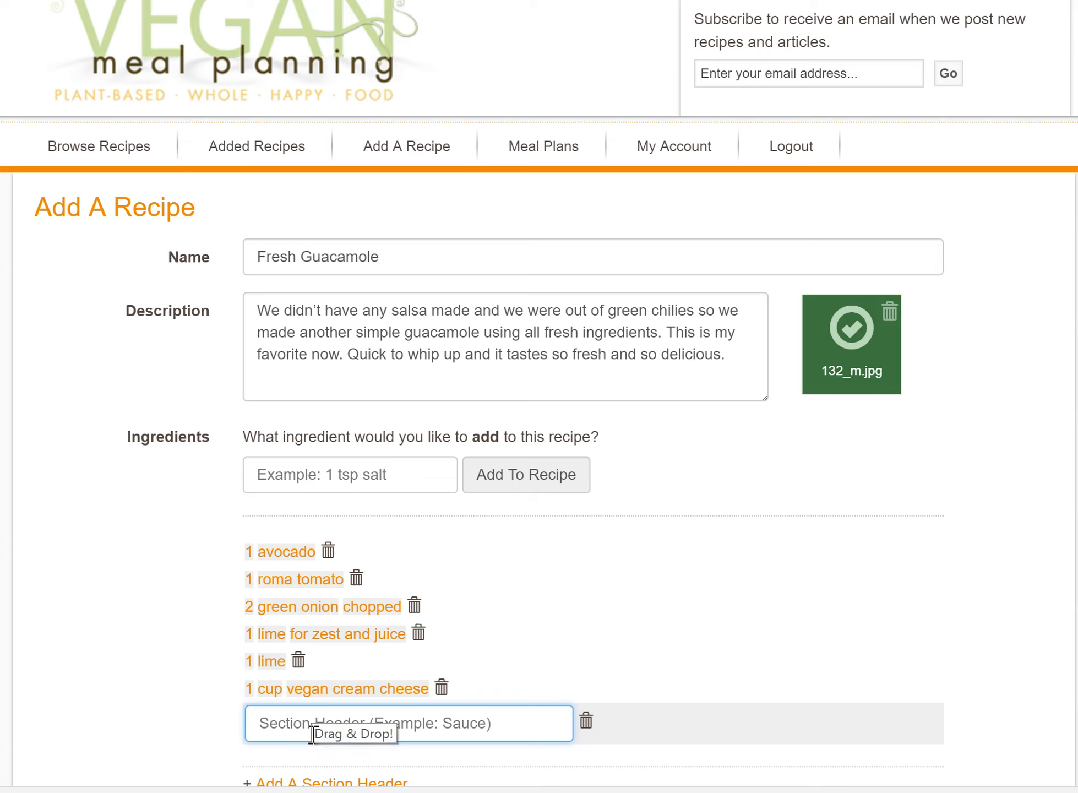
{"action": "type", "text": "For "}
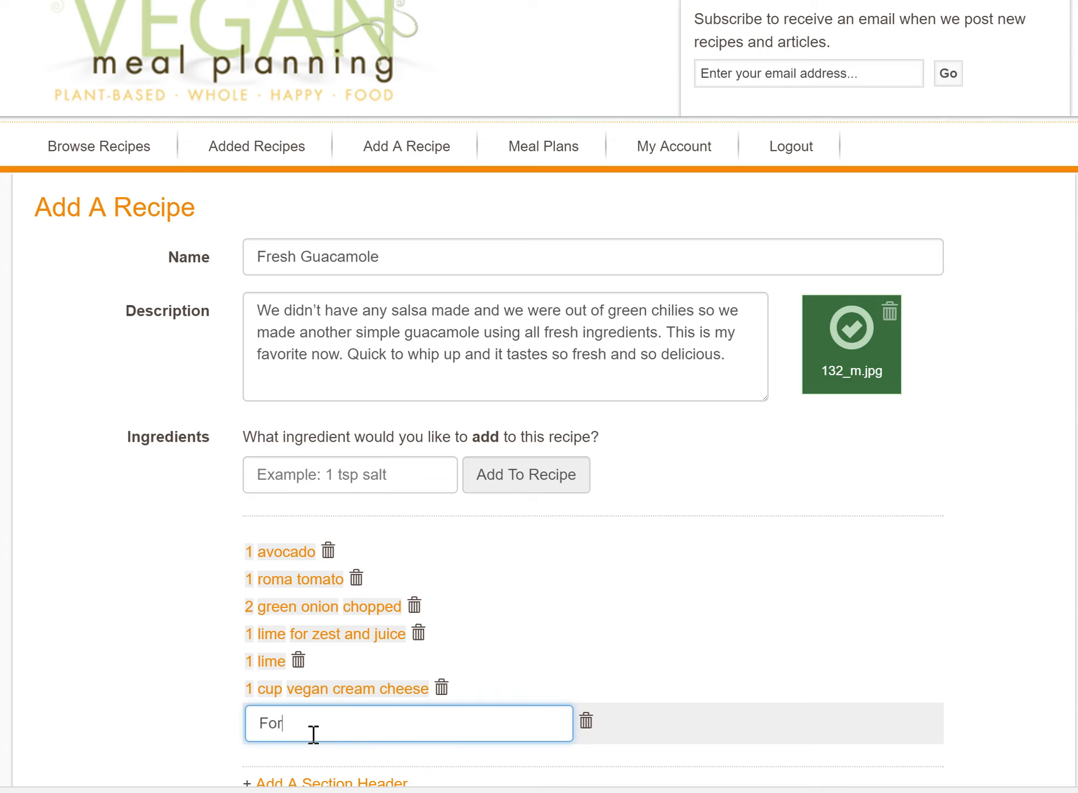
{"action": "type", "text": "the filling"}
{"action": "left_click", "coordinate": [424, 537]}
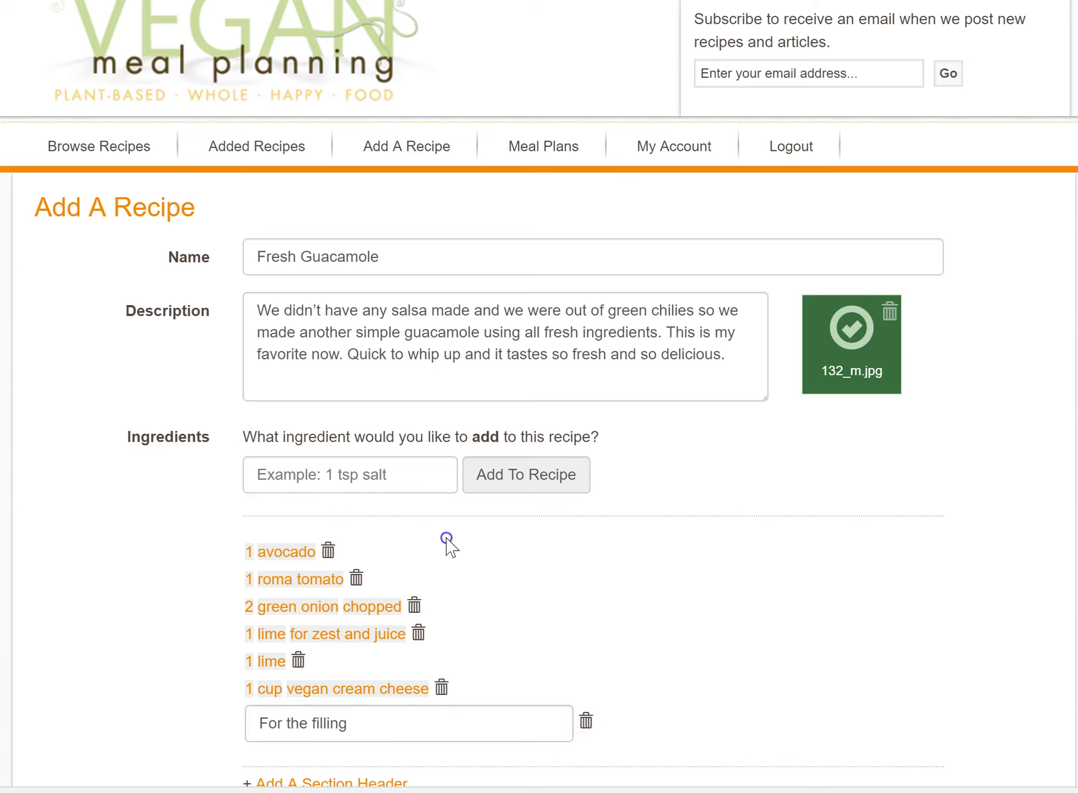
{"action": "left_click_drag", "start_coordinate": [551, 586], "coordinate": [729, 725]}
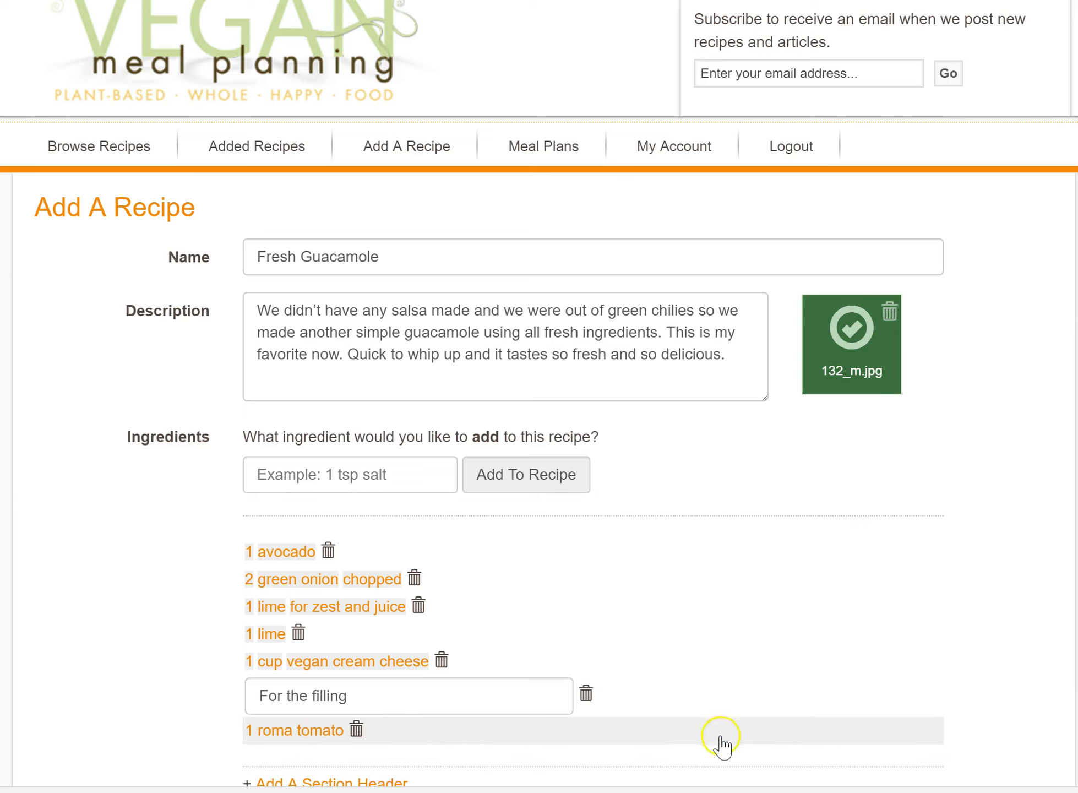
Delete the vegan cream cheese and the duplicate lime, and reorder the list with "For the filling" first and avocado after the lime for zest
{"action": "left_click", "coordinate": [441, 661]}
{"action": "left_click_drag", "start_coordinate": [658, 677], "coordinate": [751, 529]}
{"action": "left_click_drag", "start_coordinate": [537, 588], "coordinate": [597, 642]}
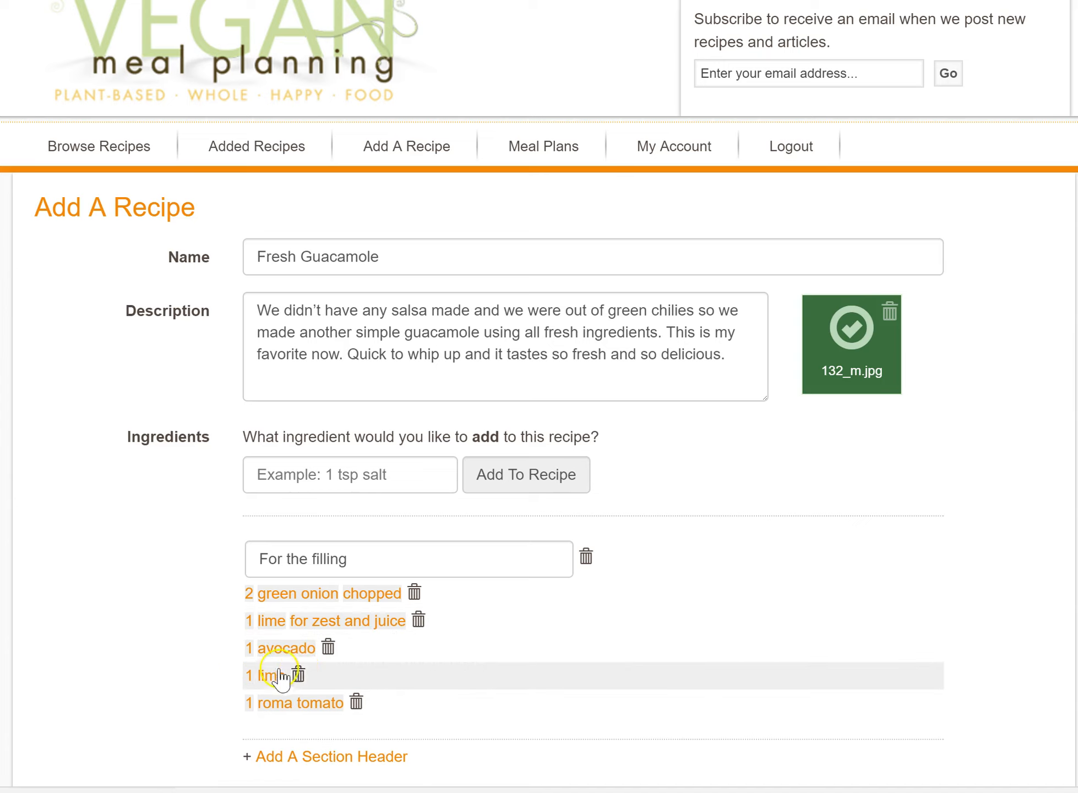
{"action": "left_click", "coordinate": [298, 675]}
Add the first direction, "Scoop out your avocado and dice your tomato.", and attach a photo to it
{"action": "scroll", "coordinate": [634, 613], "scroll_direction": "down", "scroll_amount": 8}
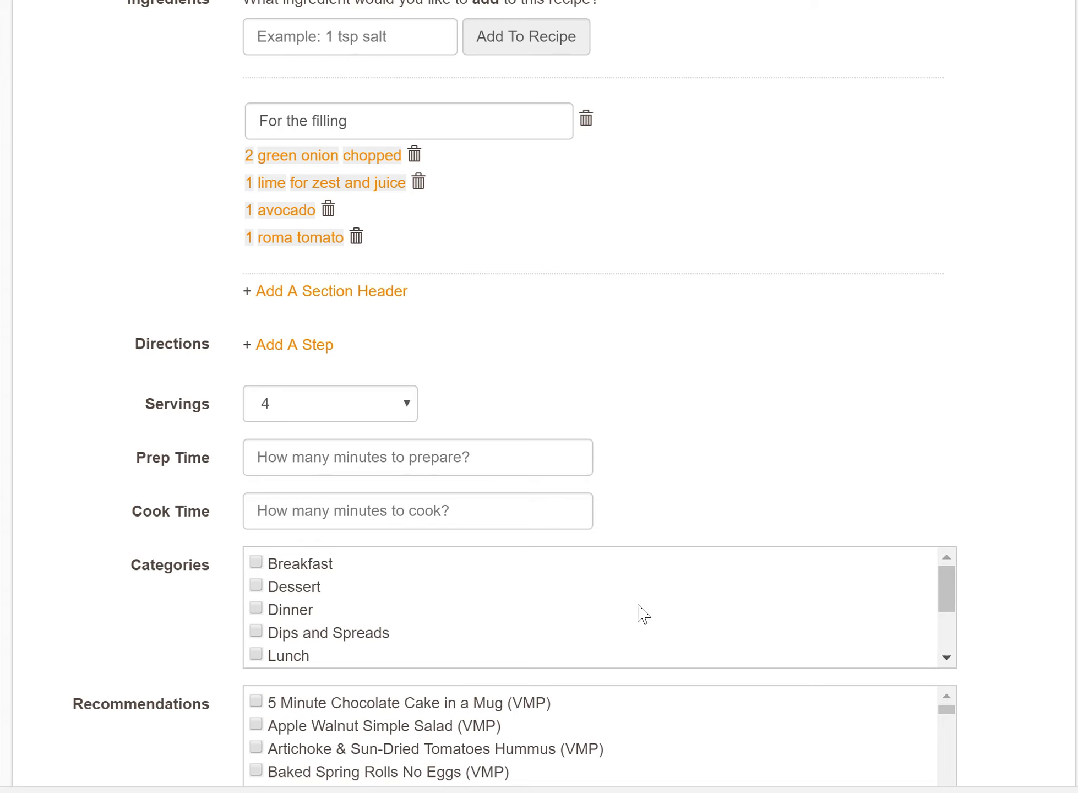
{"action": "left_click", "coordinate": [291, 345]}
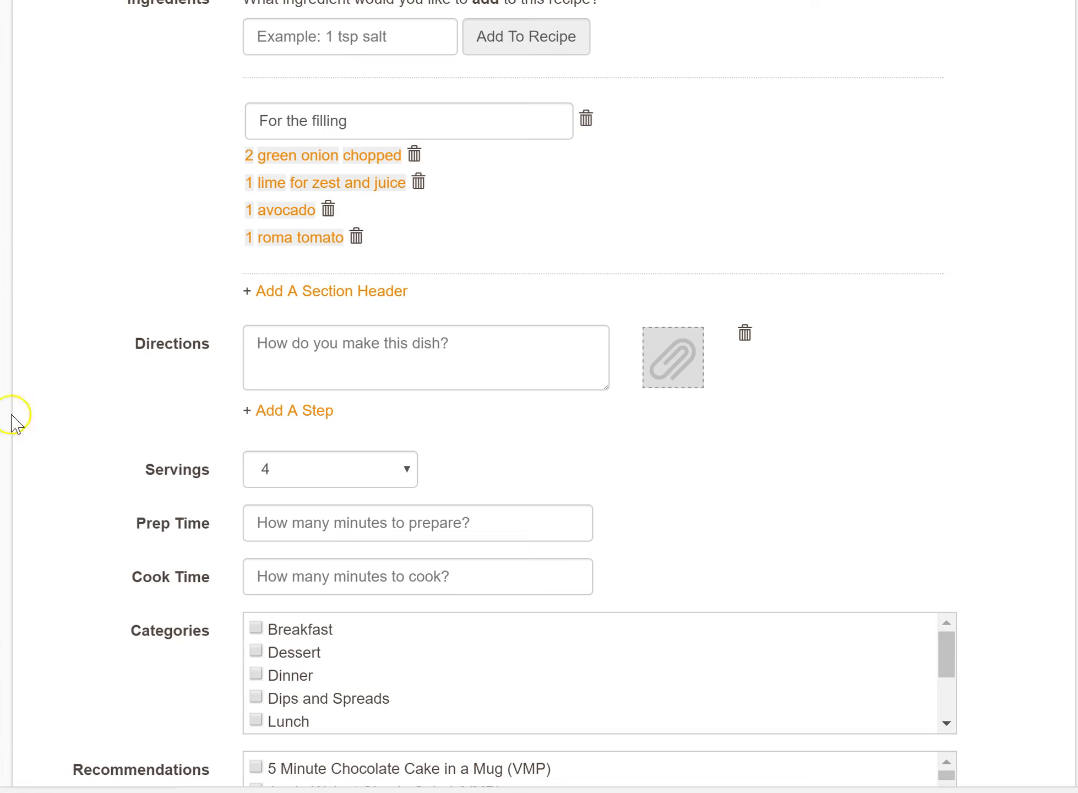
{"action": "left_click", "coordinate": [320, 364]}
{"action": "type", "text": "Scoop out your avocado and dice your tomato."}
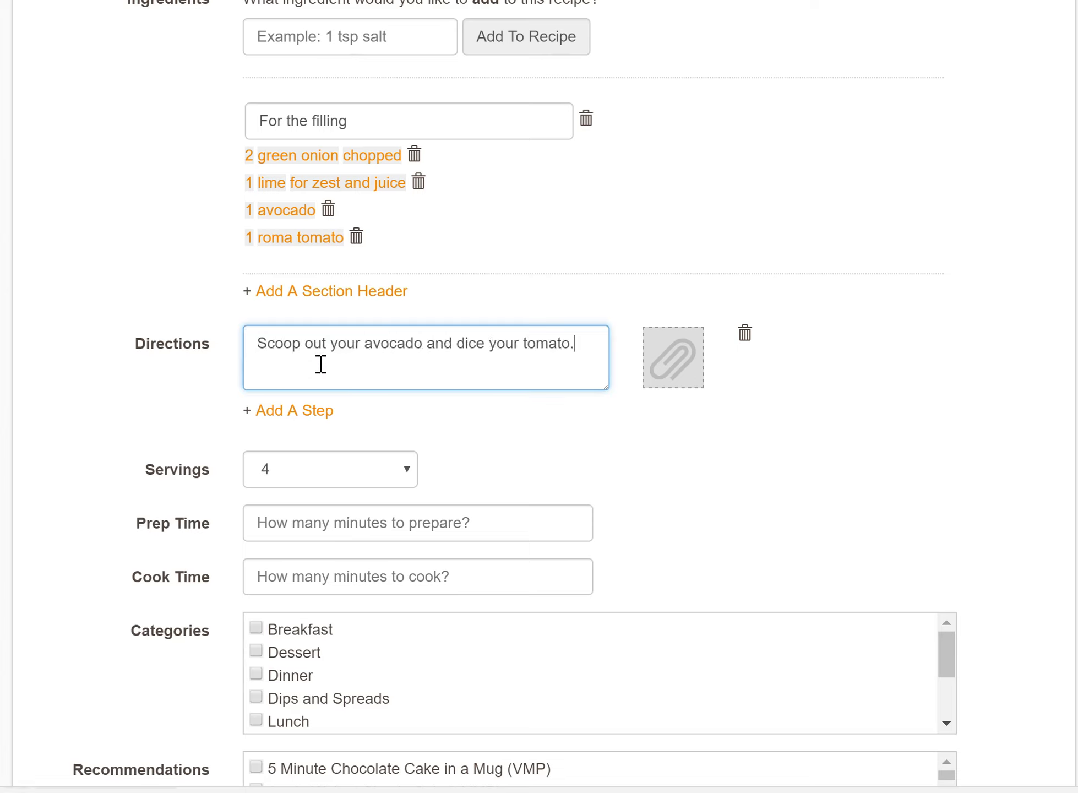
{"action": "left_click", "coordinate": [682, 366]}
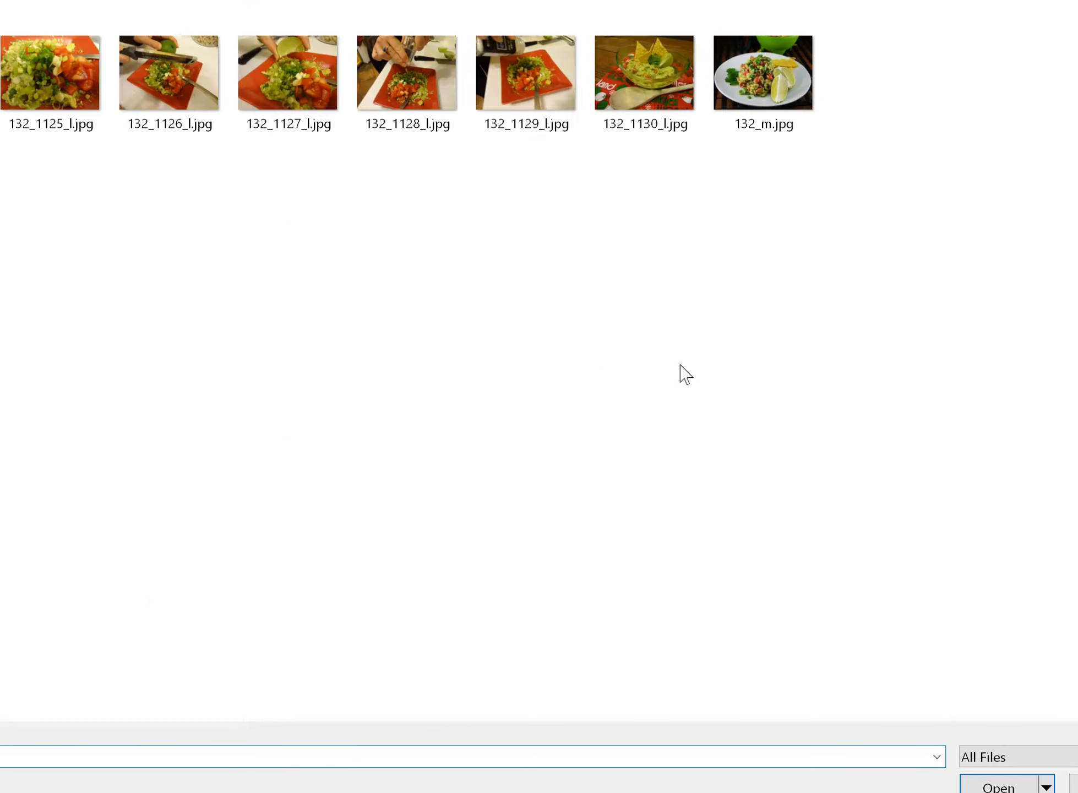
{"action": "left_click", "coordinate": [386, 387]}
{"action": "left_click", "coordinate": [363, 466]}
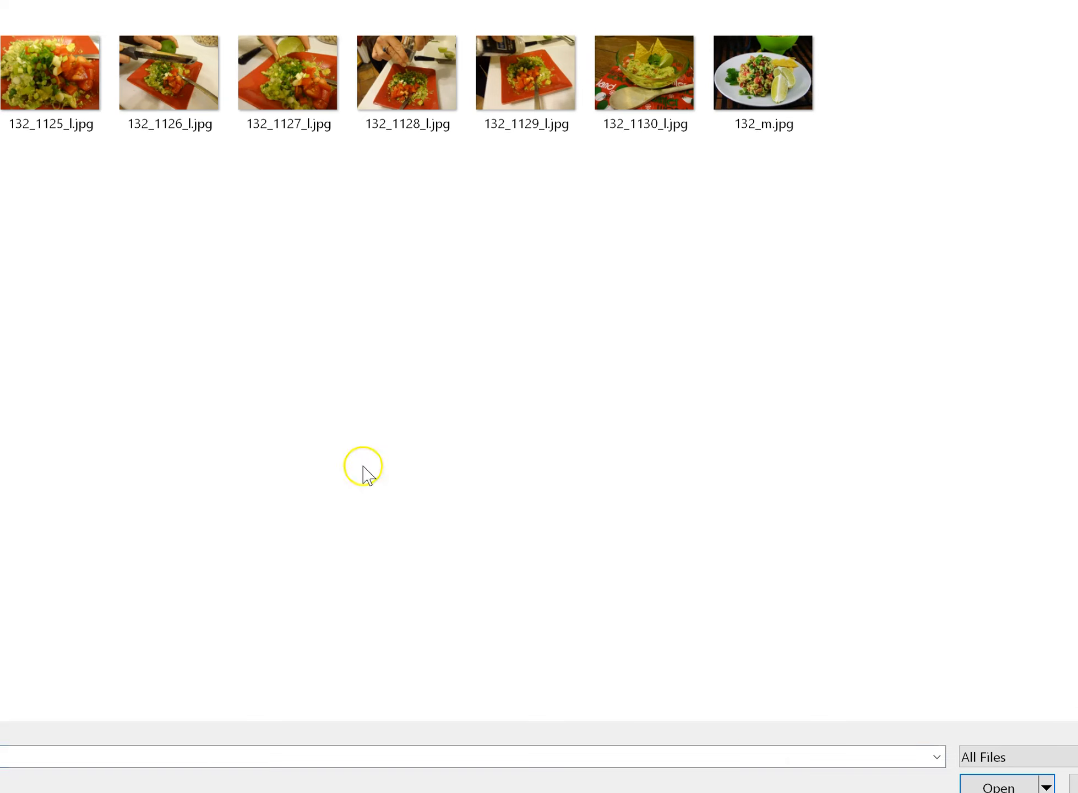
{"action": "left_click", "coordinate": [991, 784]}
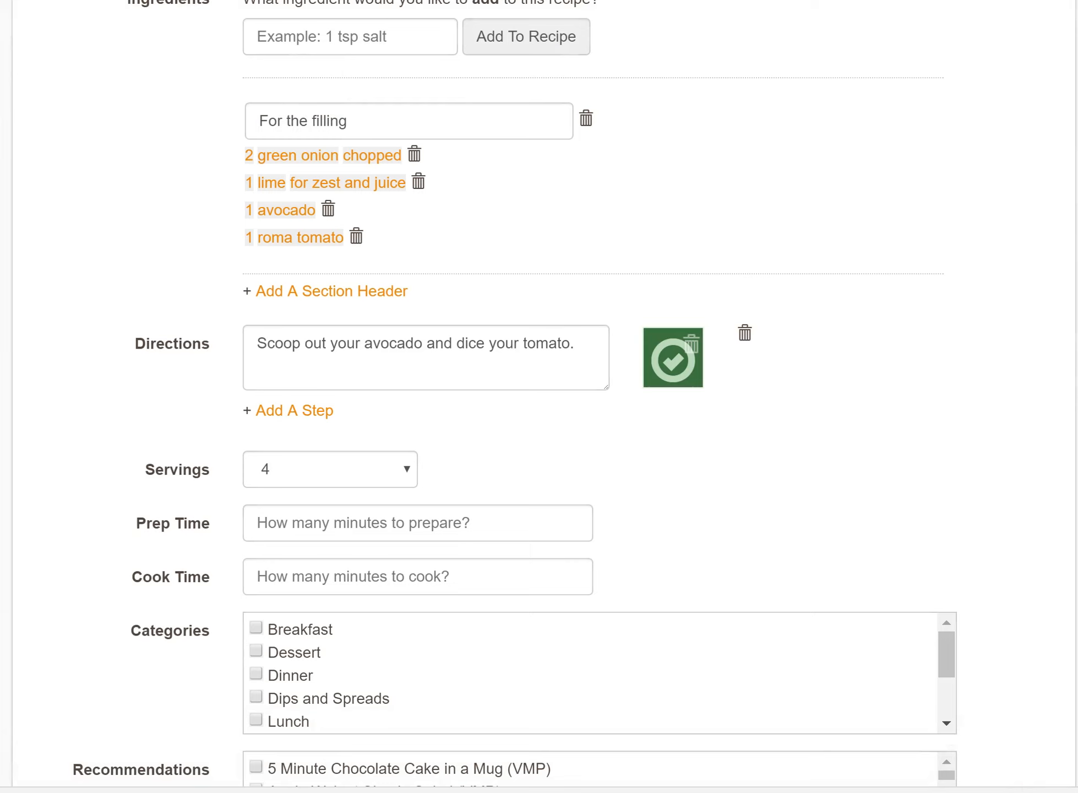
Add a second direction, "Add your chopped green onion.", with the photo 132_1128_l.jpg
{"action": "left_click", "coordinate": [274, 411]}
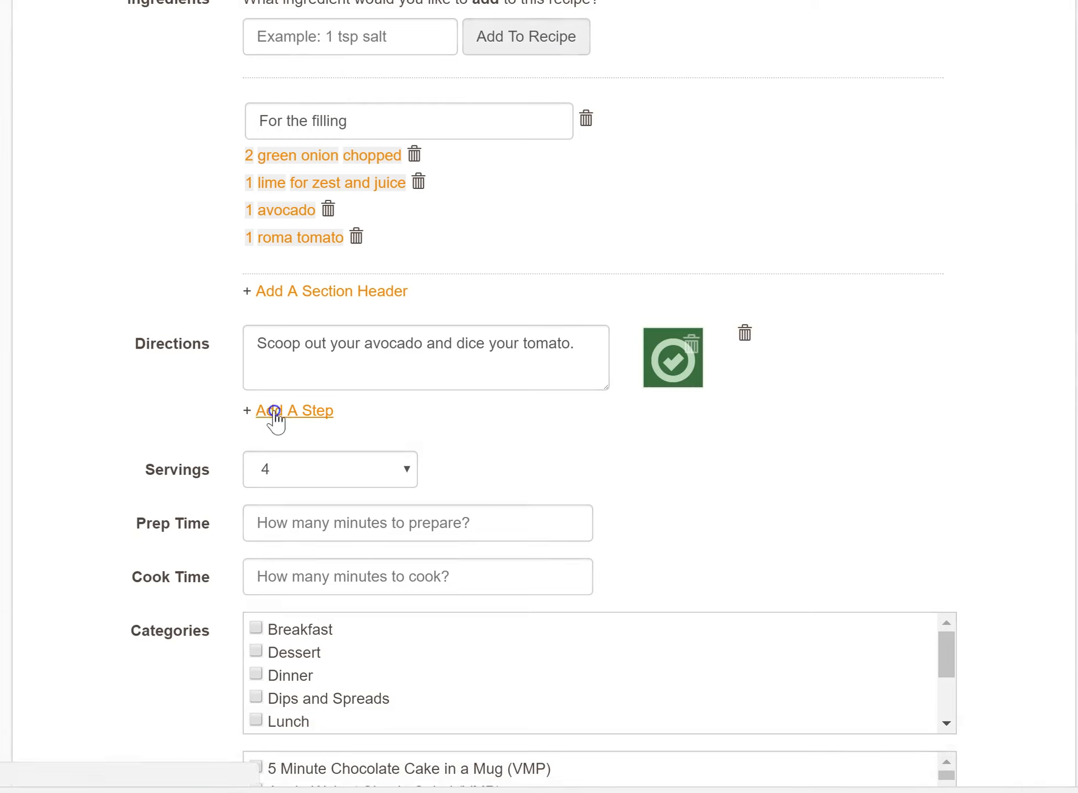
{"action": "left_click", "coordinate": [284, 418]}
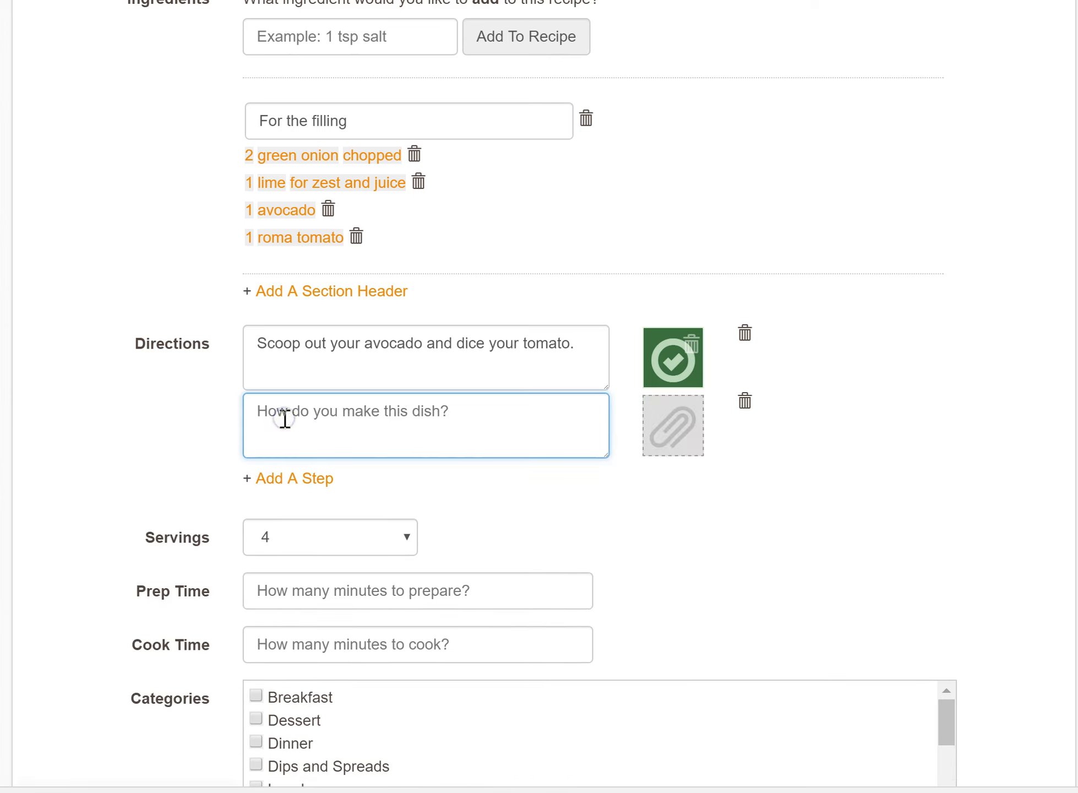
{"action": "type", "text": "Add your chopped green onion."}
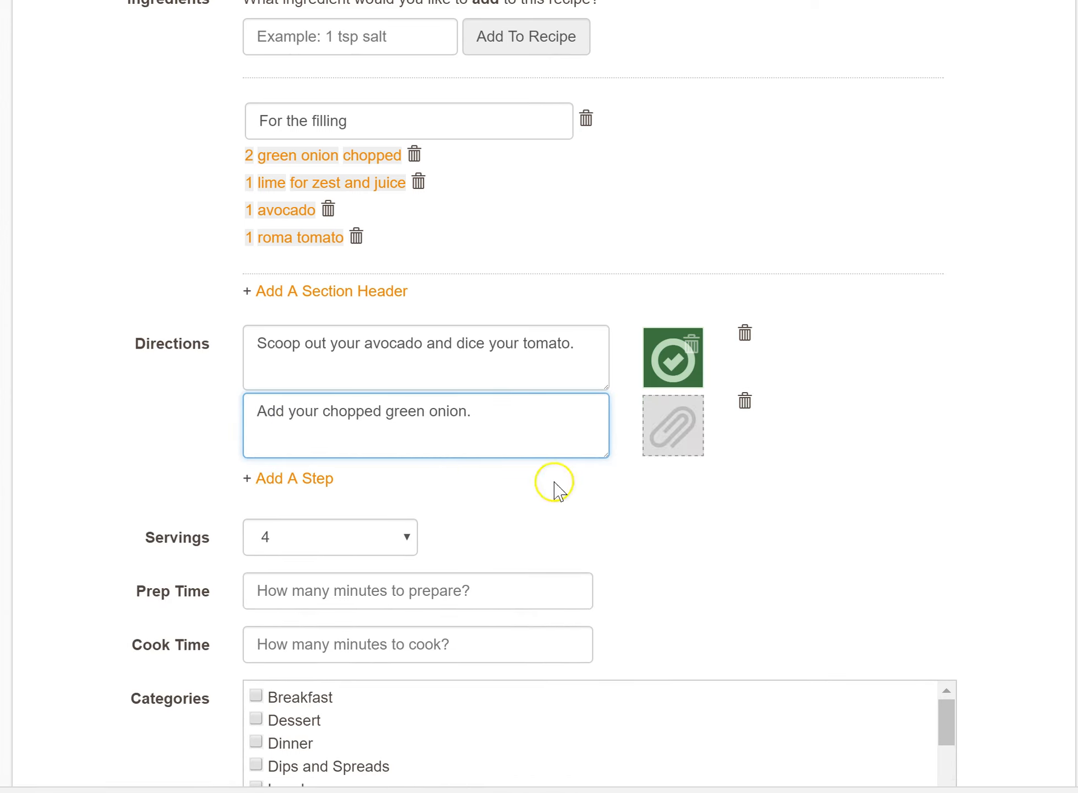
{"action": "left_click", "coordinate": [663, 425]}
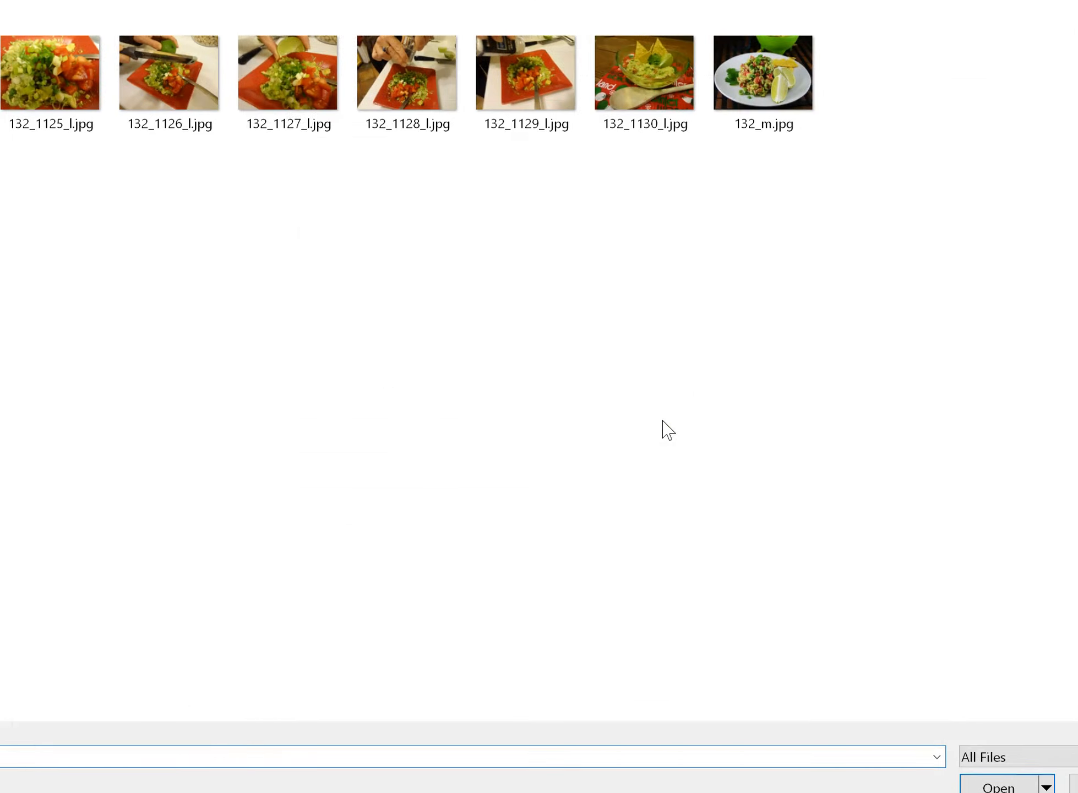
{"action": "left_click", "coordinate": [397, 71]}
{"action": "left_click", "coordinate": [994, 783]}
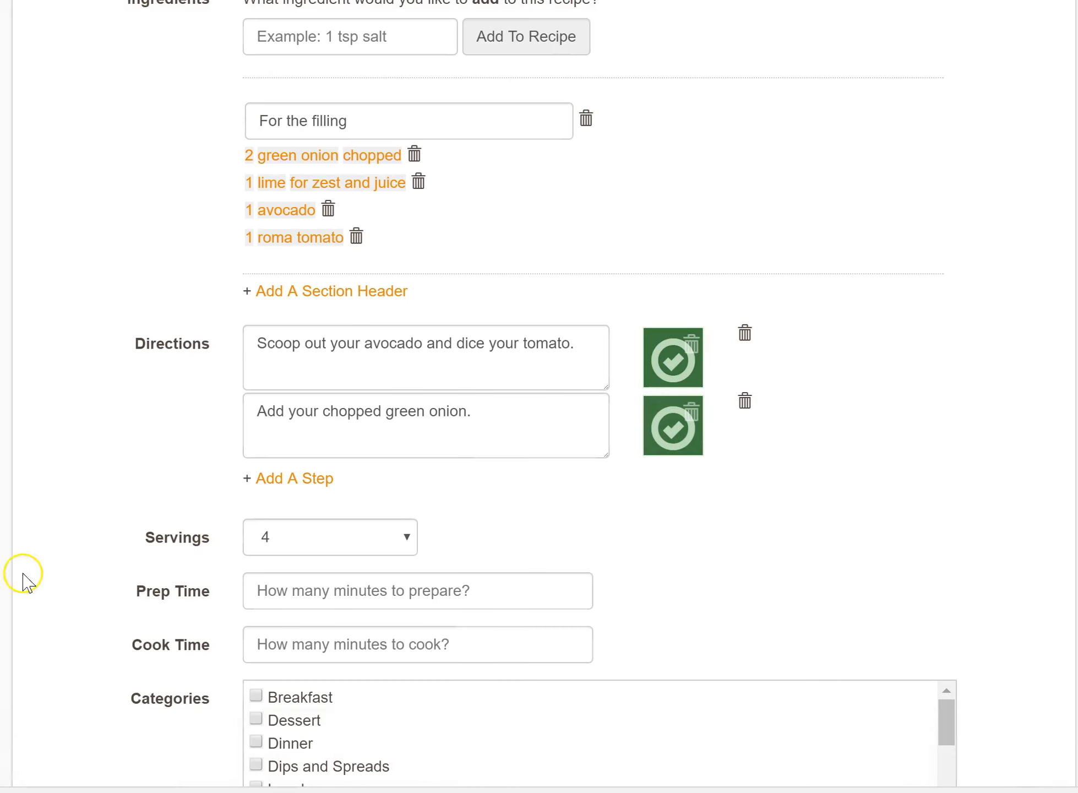
Add a third direction, "Zest from a lime, I used the surface of about a quarter of the lime.", with the photo 132_1127_l.jpg
{"action": "left_click", "coordinate": [302, 478]}
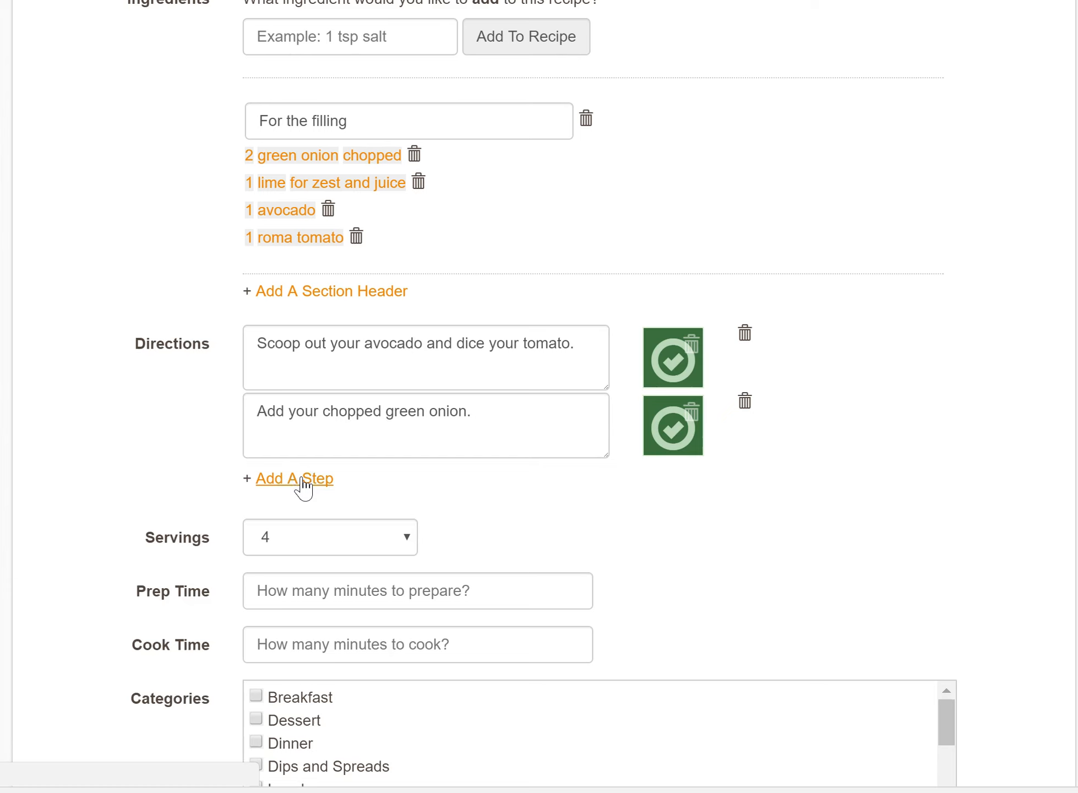
{"action": "left_click", "coordinate": [300, 477]}
{"action": "type", "text": "Zest from a lime. I used the surface of about a quarter of the lime."}
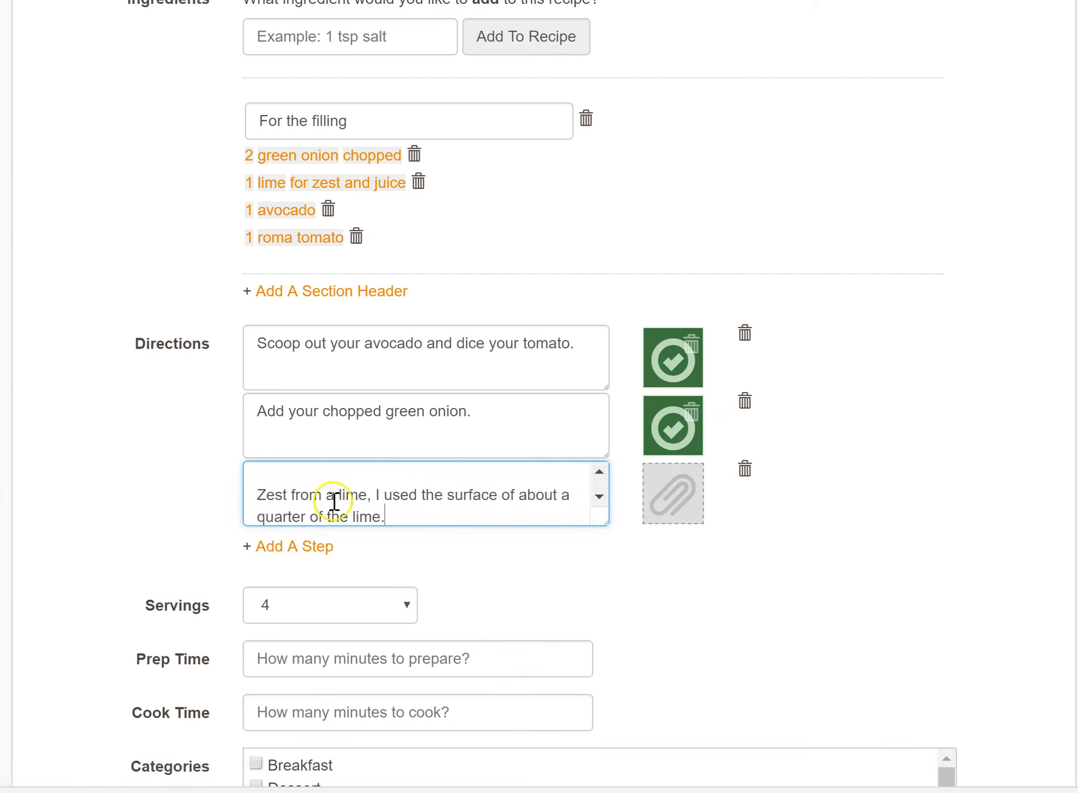
{"action": "left_click", "coordinate": [377, 476]}
{"action": "key", "text": "Delete"}
{"action": "left_click", "coordinate": [661, 494]}
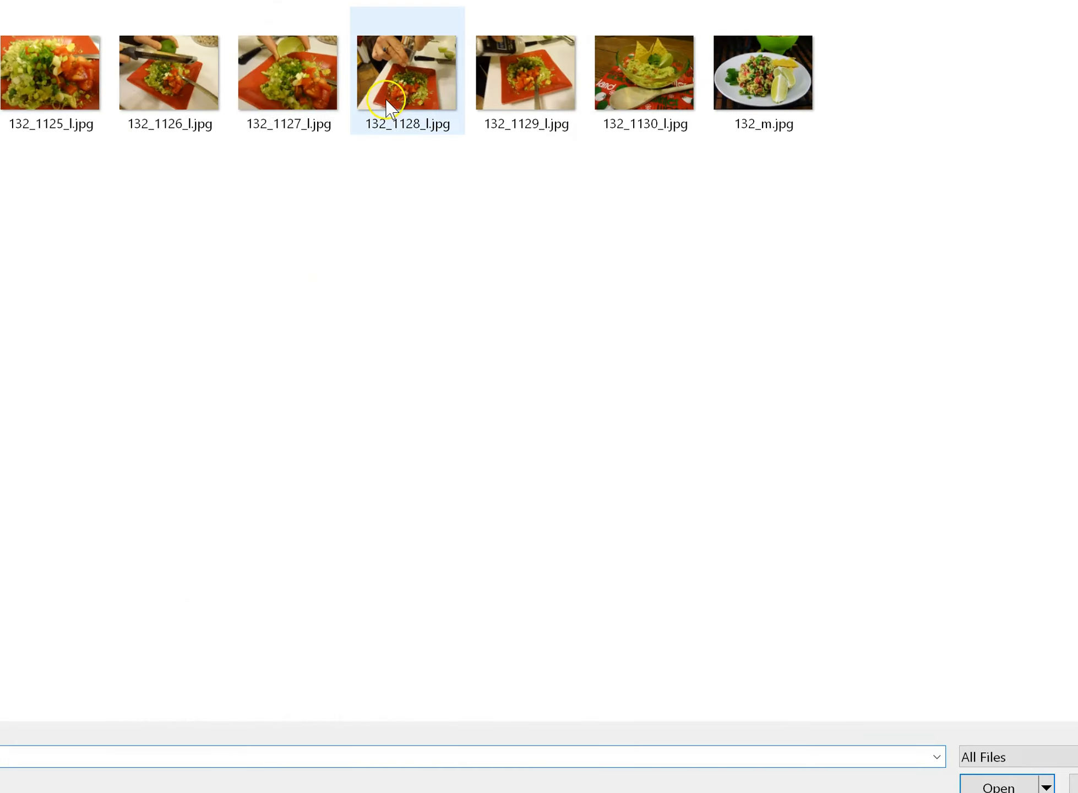
{"action": "left_click", "coordinate": [330, 110]}
{"action": "left_click", "coordinate": [986, 785]}
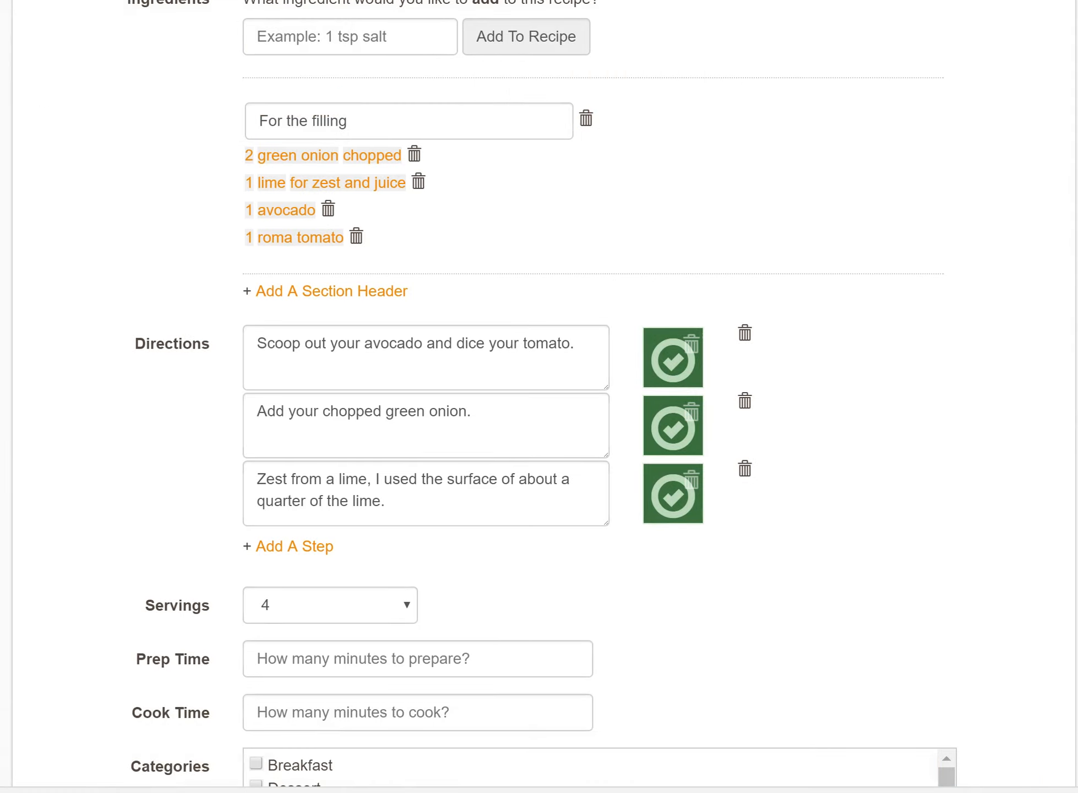
Add a fourth direction, "Squeeze the juice from 1/4 of the lime.", with the photo 132_1125_l.jpg
{"action": "left_click", "coordinate": [292, 543]}
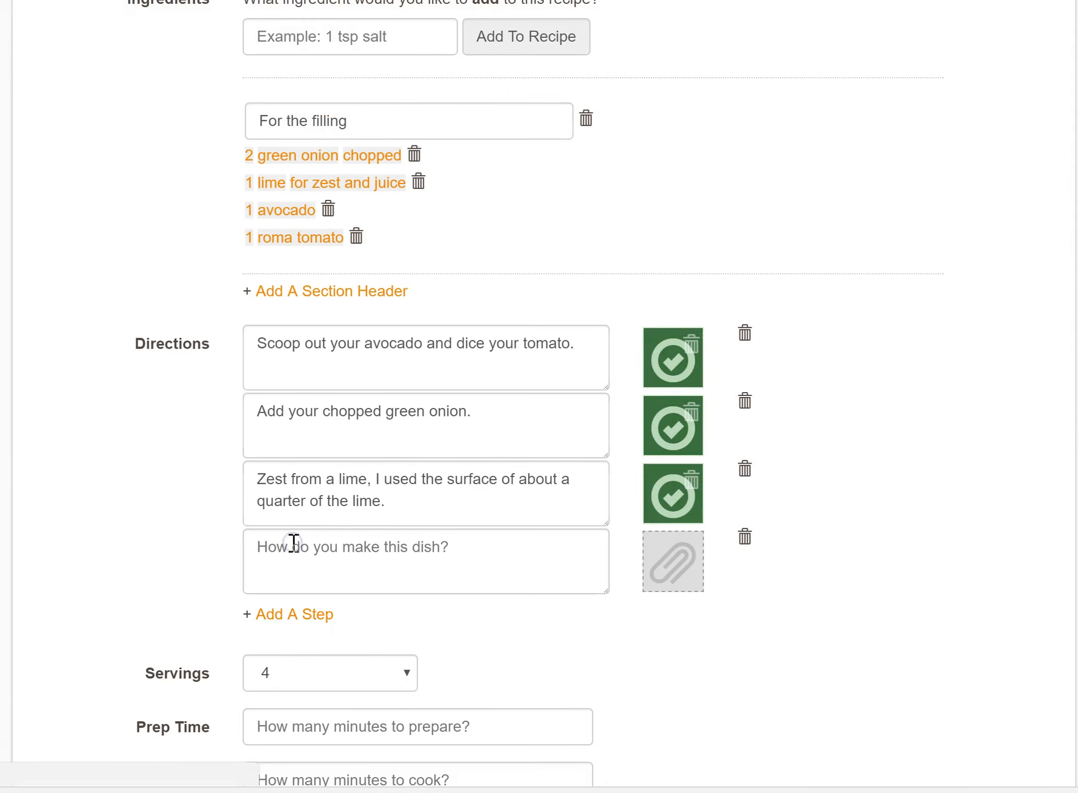
{"action": "left_click", "coordinate": [289, 546]}
{"action": "type", "text": "Squeeze the juice from 1/4 of the lime."}
{"action": "left_click", "coordinate": [675, 576]}
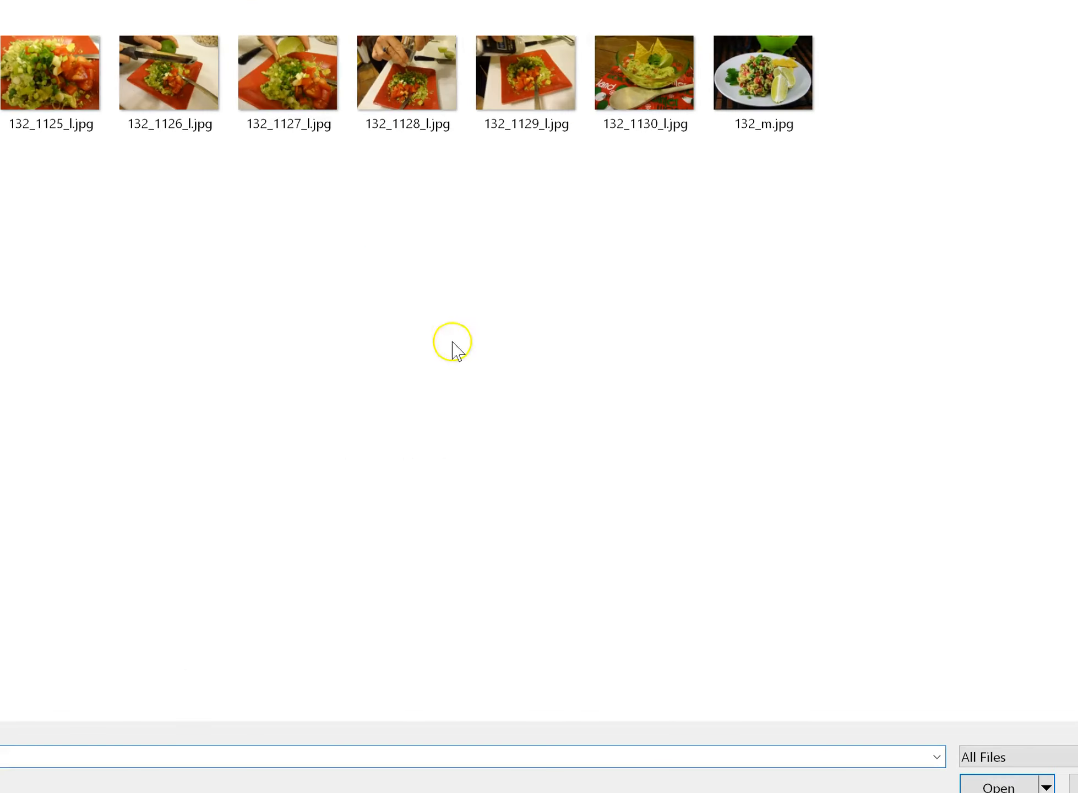
{"action": "left_click", "coordinate": [48, 79]}
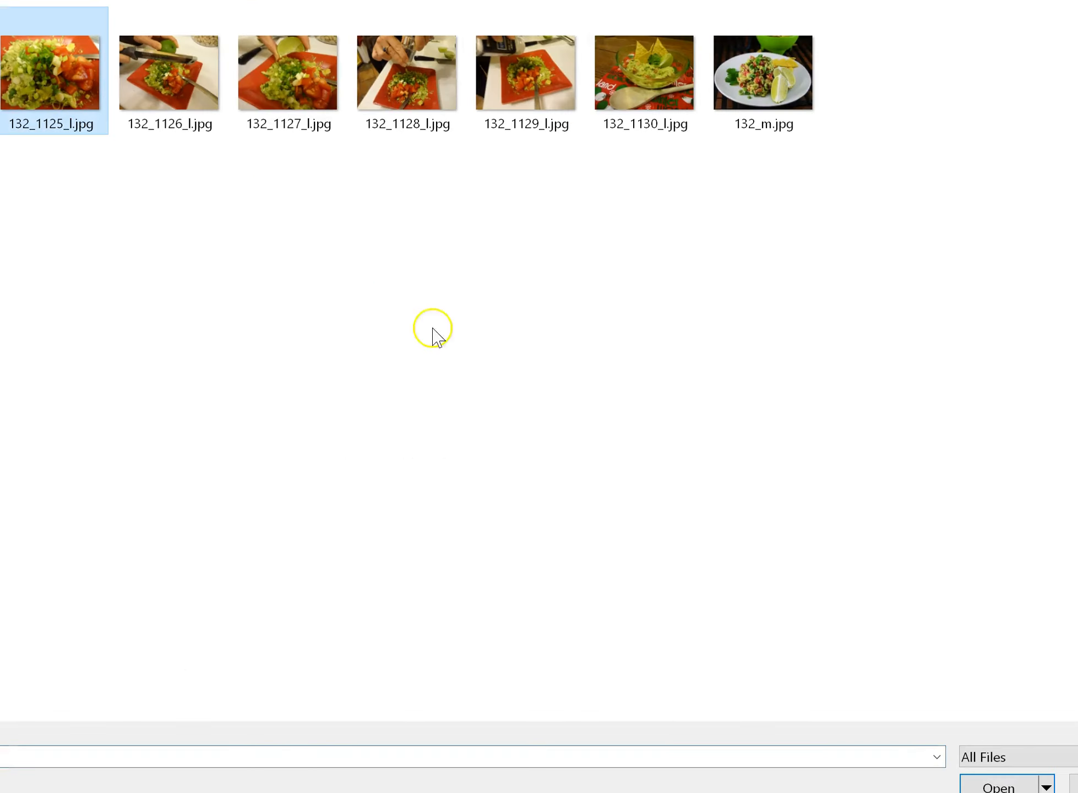
{"action": "left_click", "coordinate": [980, 782]}
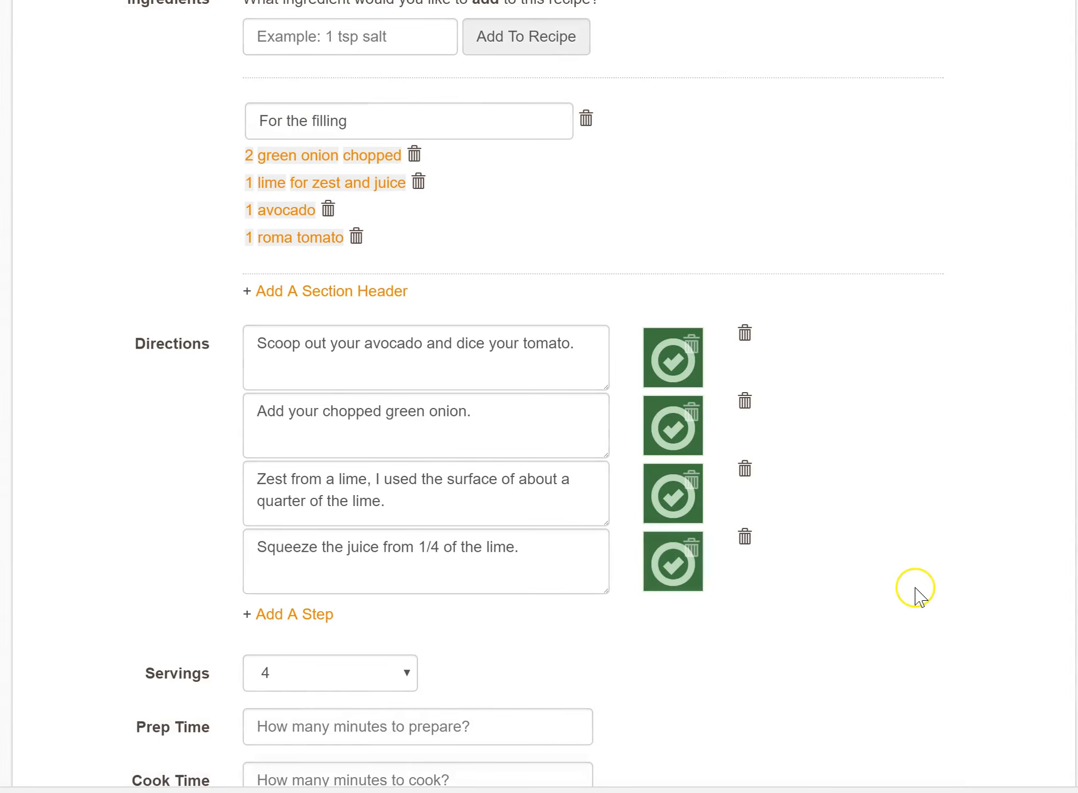
Check the servings options, keeping 4, and set the prep time to 5 minutes while leaving the cook time blank
{"action": "scroll", "coordinate": [917, 592], "scroll_direction": "down", "scroll_amount": 5}
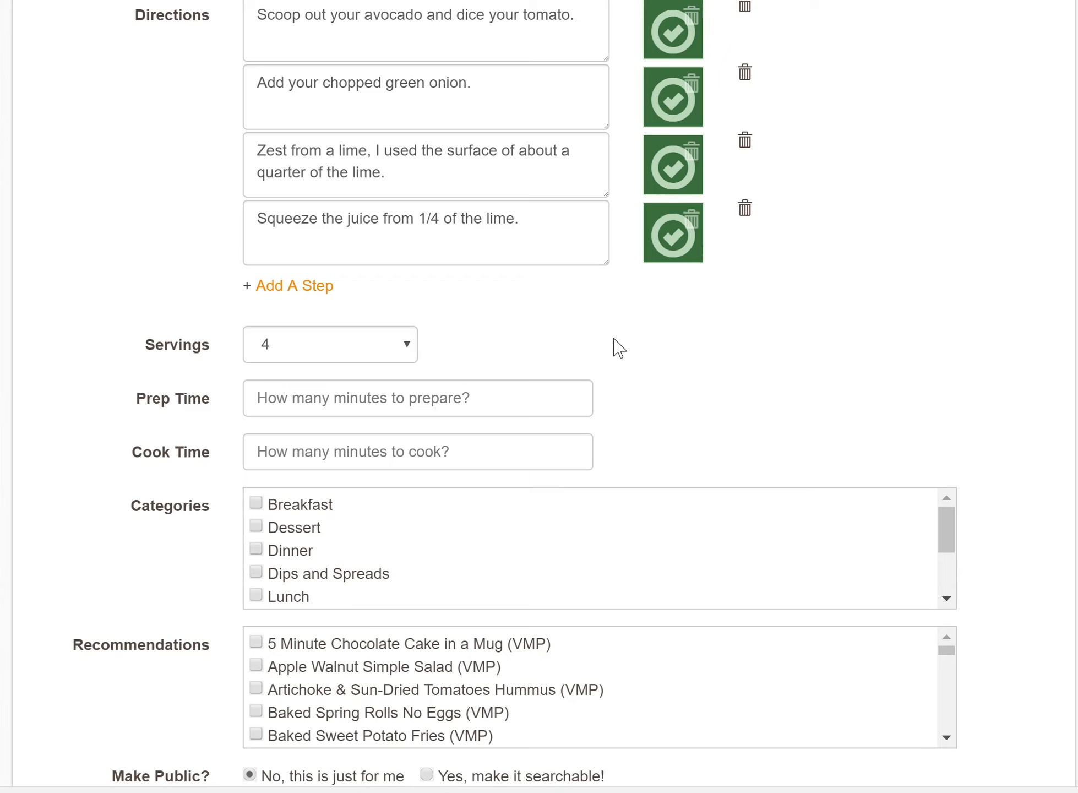
{"action": "left_click", "coordinate": [408, 347]}
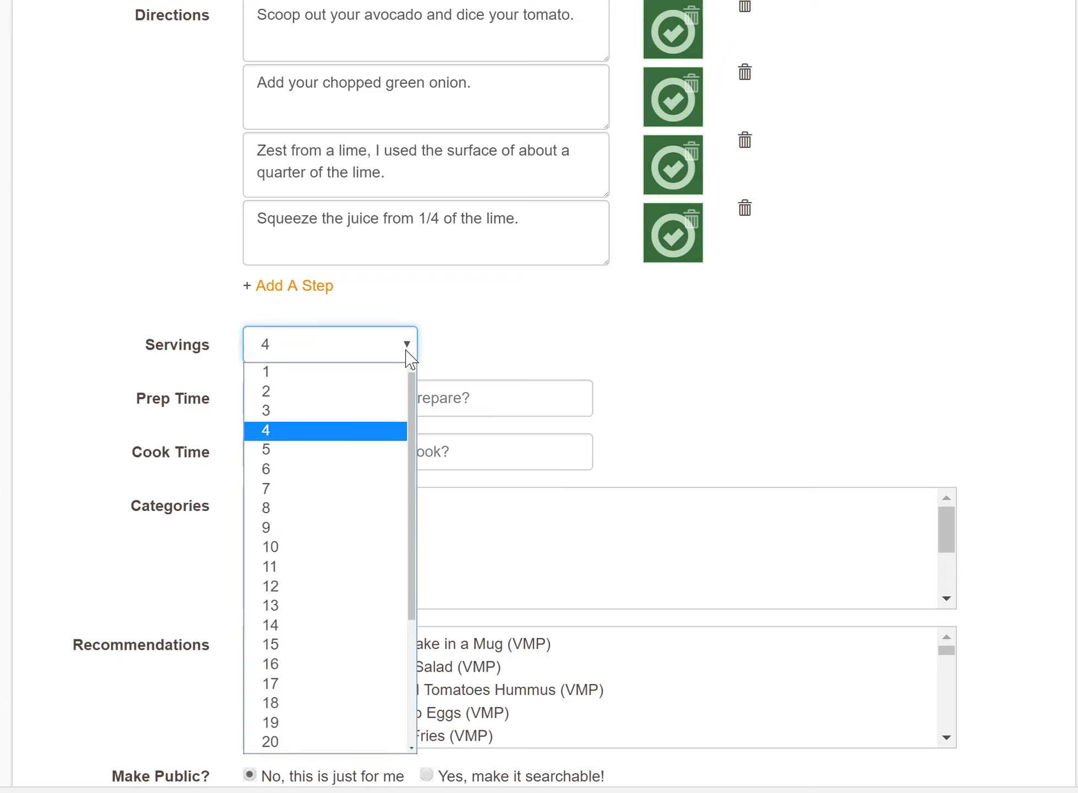
{"action": "left_click", "coordinate": [600, 344]}
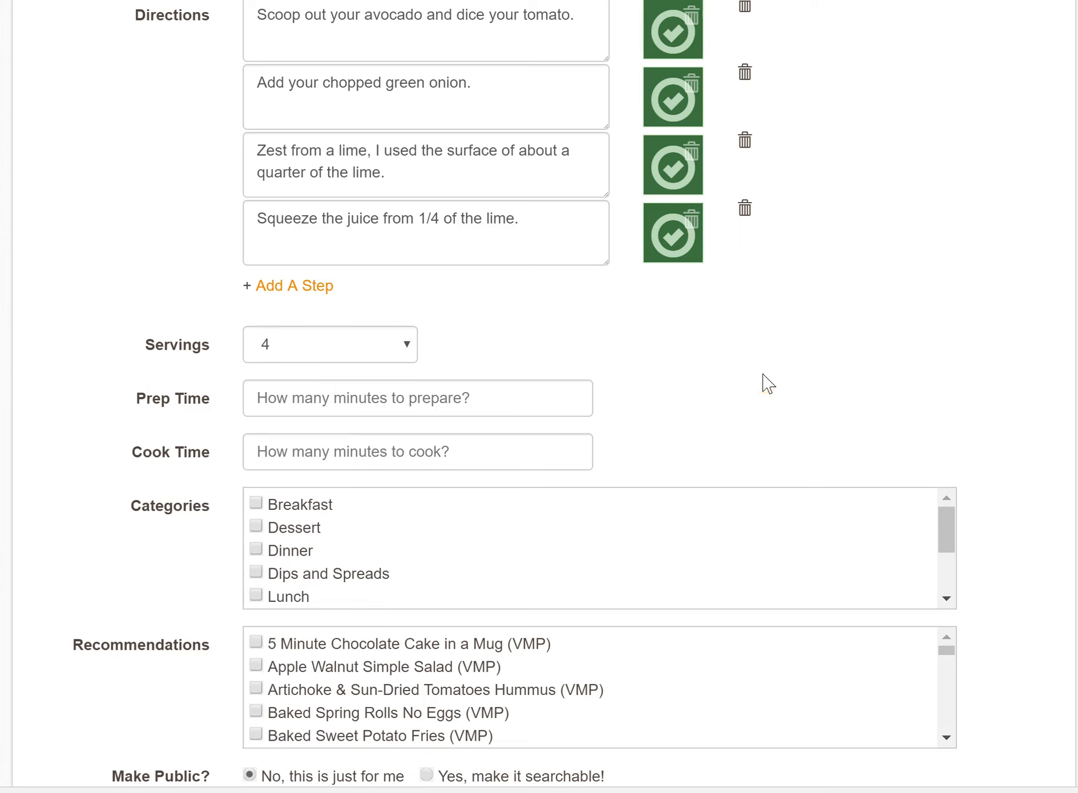
{"action": "left_click", "coordinate": [528, 391]}
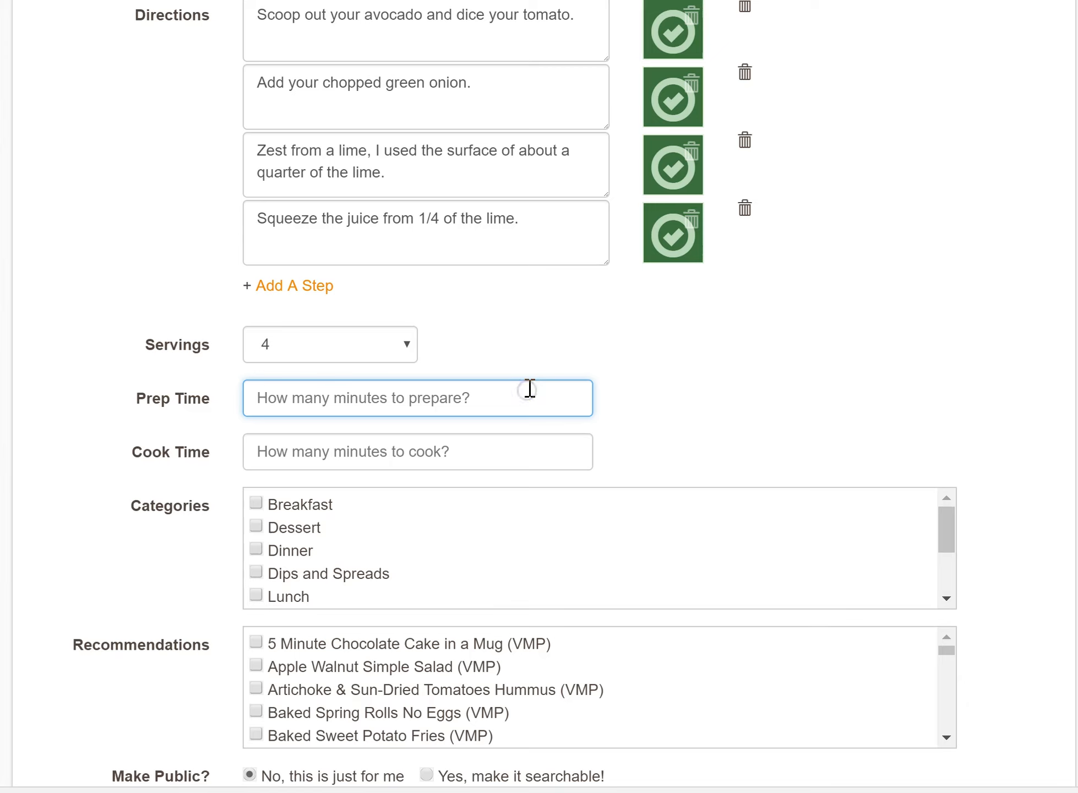
{"action": "type", "text": "5"}
{"action": "left_click", "coordinate": [706, 392]}
{"action": "left_click", "coordinate": [482, 442]}
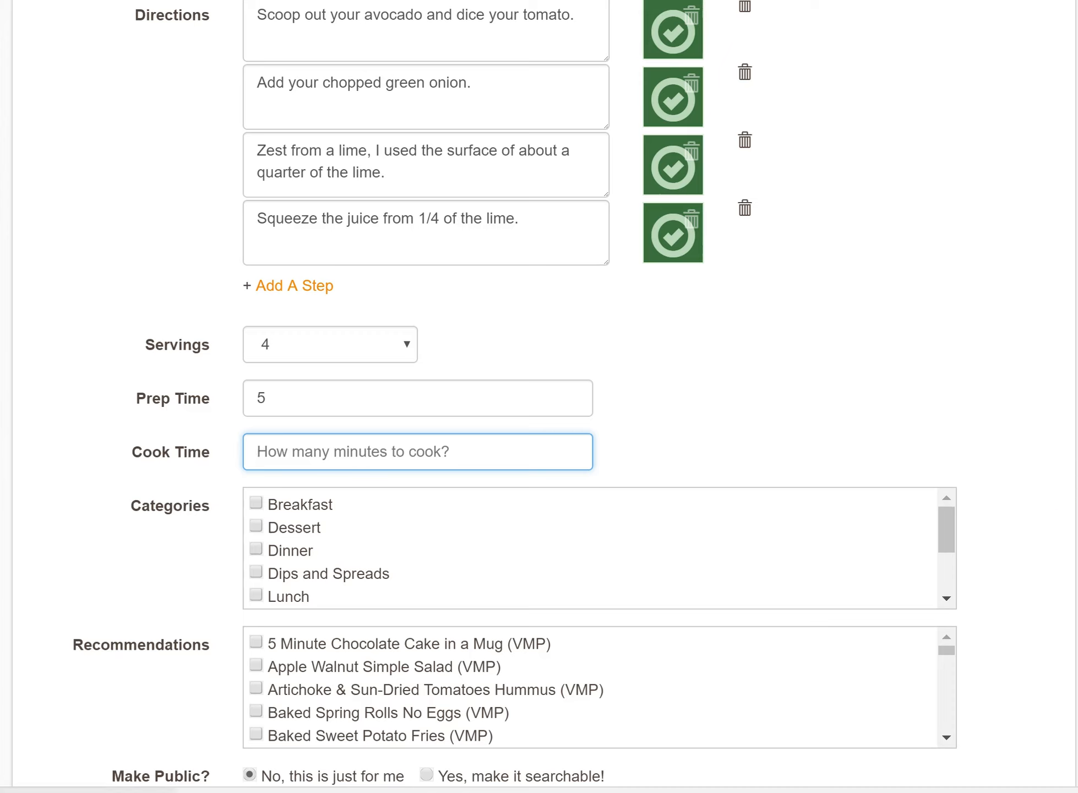
Assign the recipe to the Dips and Spreads category
{"action": "left_click", "coordinate": [955, 532]}
{"action": "left_click_drag", "start_coordinate": [954, 532], "coordinate": [955, 554]}
{"action": "left_click", "coordinate": [256, 519]}
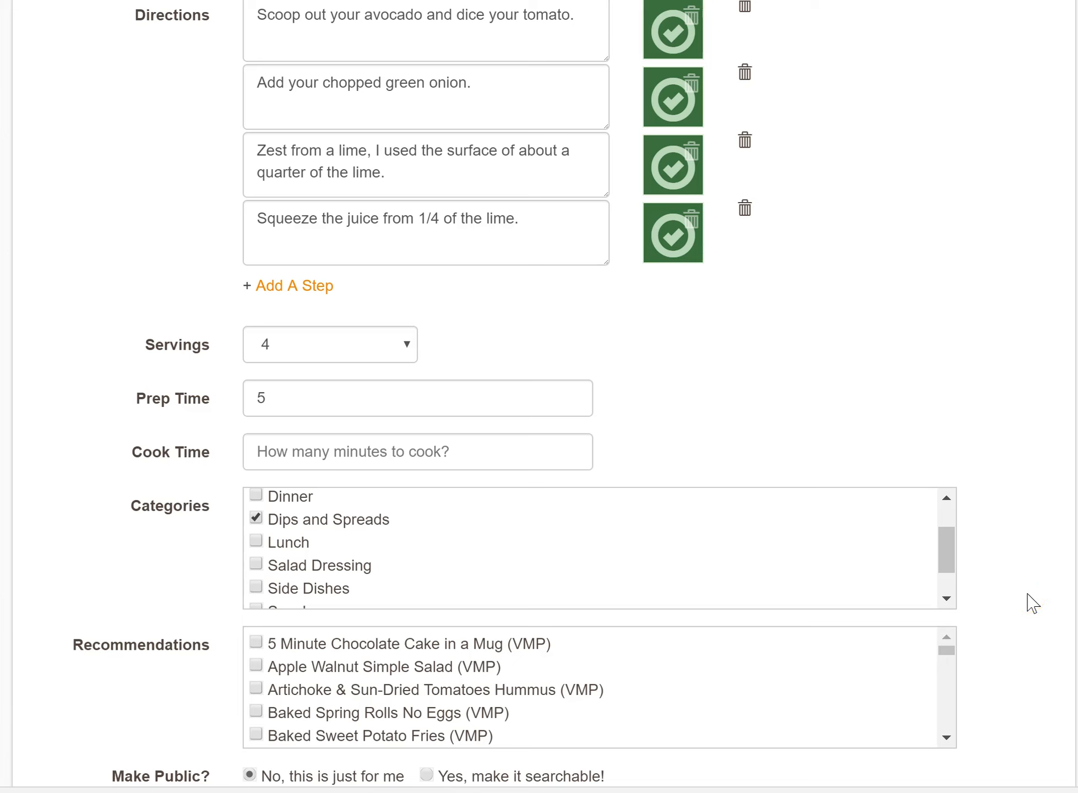
Find Fresh Green Salsa (VMP) among the recommendations and select it for this recipe
{"action": "scroll", "coordinate": [1030, 603], "scroll_direction": "down", "scroll_amount": 3}
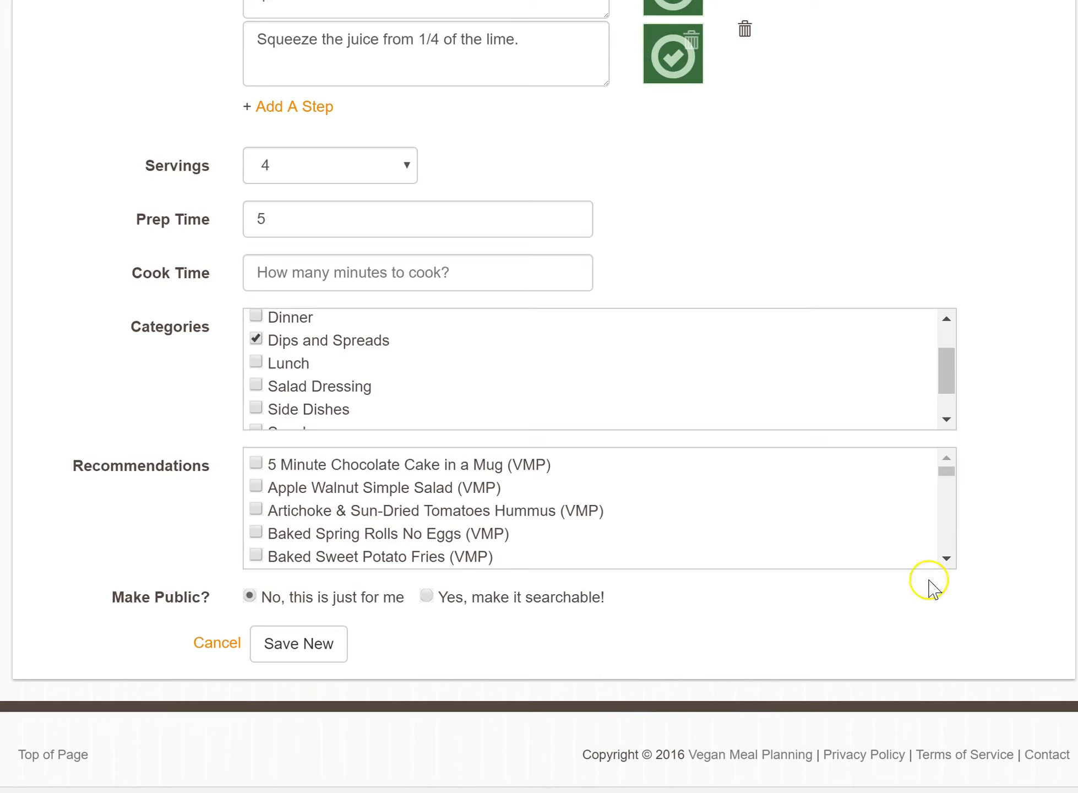
{"action": "left_click", "coordinate": [947, 558]}
{"action": "left_click", "coordinate": [946, 562]}
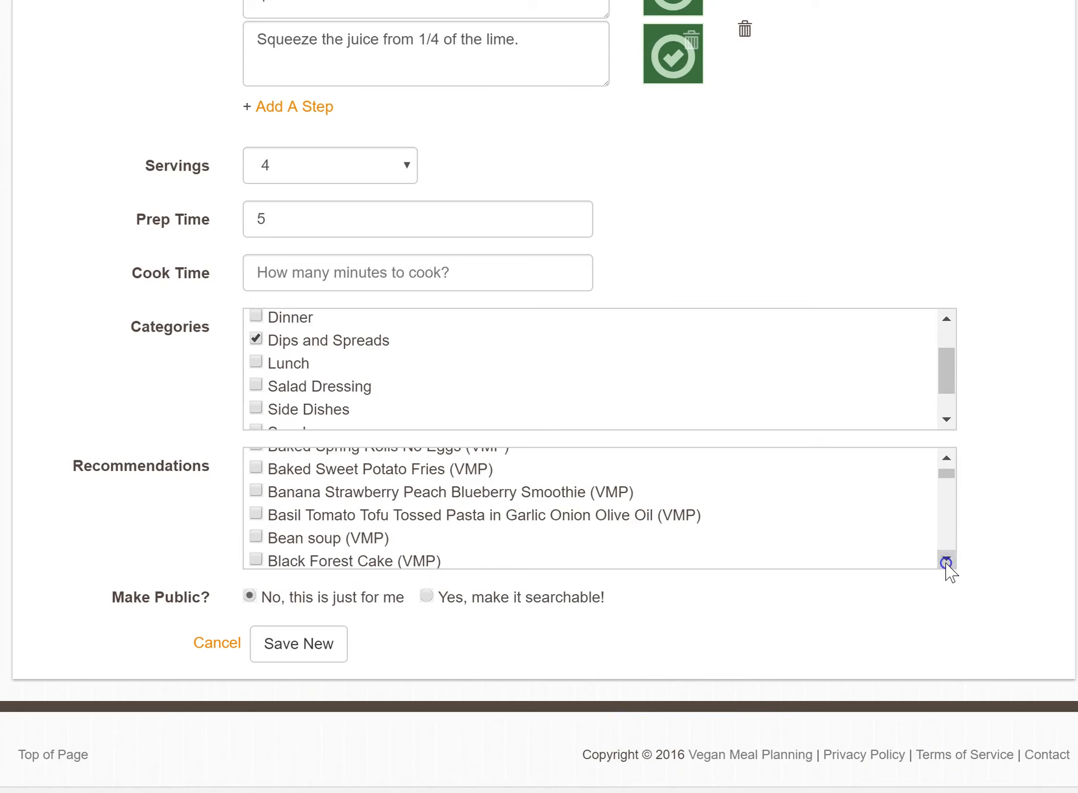
{"action": "left_click", "coordinate": [946, 561]}
{"action": "left_click", "coordinate": [947, 562]}
{"action": "left_click", "coordinate": [946, 562]}
{"action": "left_click", "coordinate": [946, 561]}
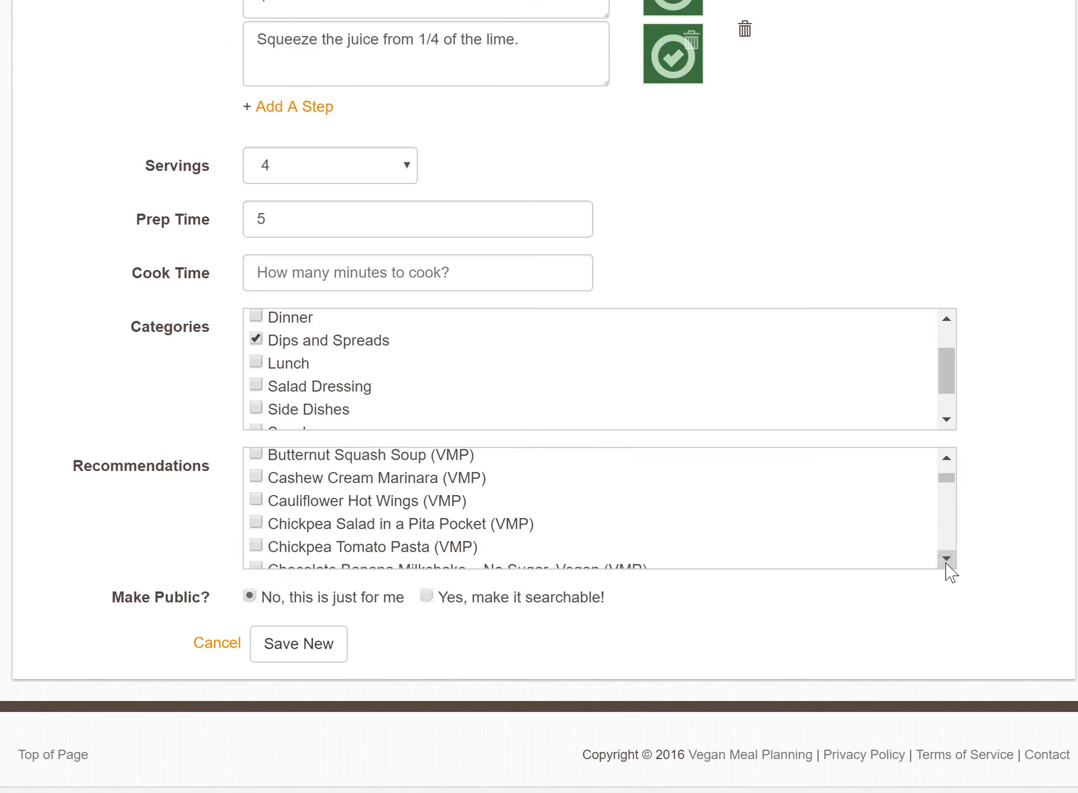
{"action": "left_click", "coordinate": [946, 562]}
{"action": "left_click", "coordinate": [946, 560]}
{"action": "left_click", "coordinate": [946, 560]}
{"action": "left_click", "coordinate": [947, 559]}
{"action": "left_click", "coordinate": [946, 560]}
{"action": "left_click", "coordinate": [947, 560]}
{"action": "left_click", "coordinate": [947, 561]}
{"action": "left_click", "coordinate": [946, 560]}
{"action": "left_click", "coordinate": [947, 560]}
{"action": "left_click", "coordinate": [947, 561]}
{"action": "left_click", "coordinate": [946, 562]}
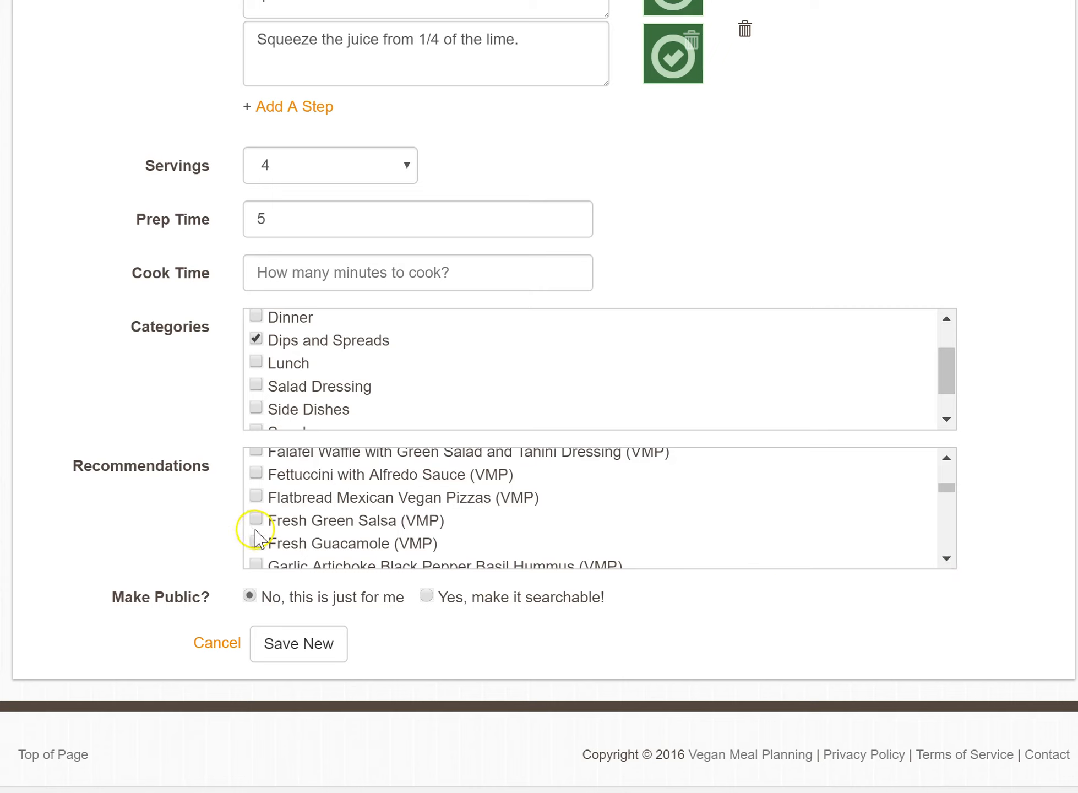
{"action": "left_click", "coordinate": [256, 519]}
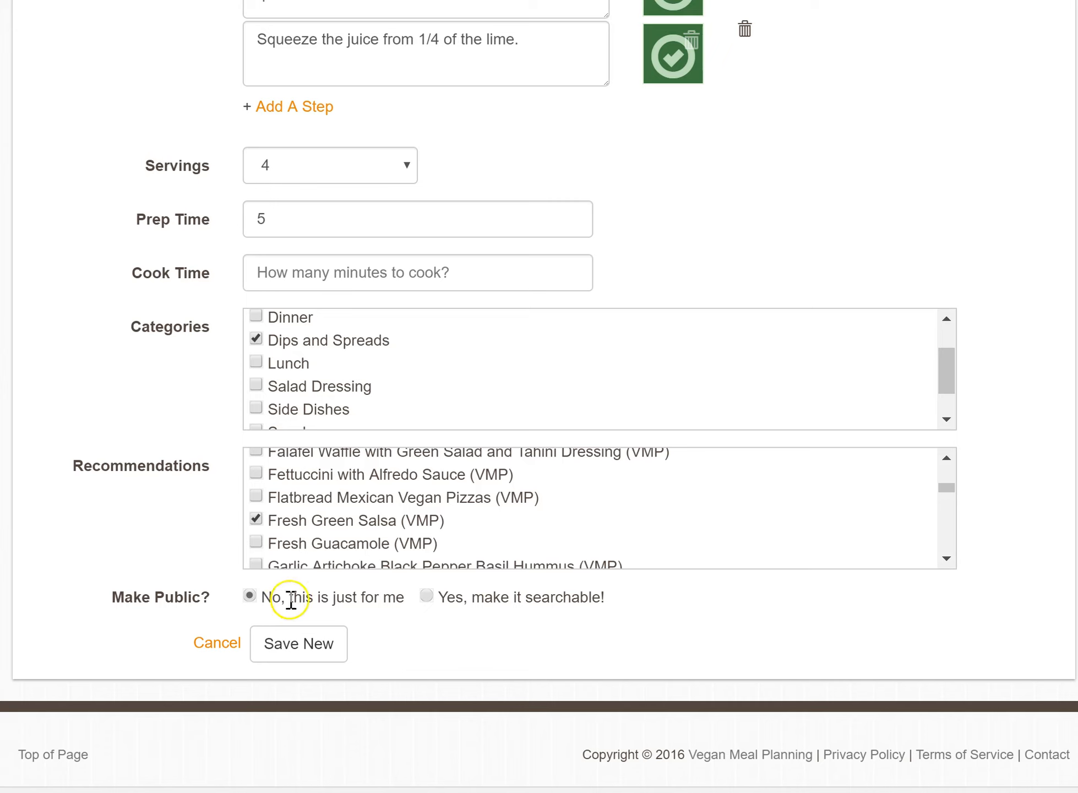
Make the recipe publicly searchable, look at the external source option, and mark it as an original recipe
{"action": "left_click", "coordinate": [427, 598]}
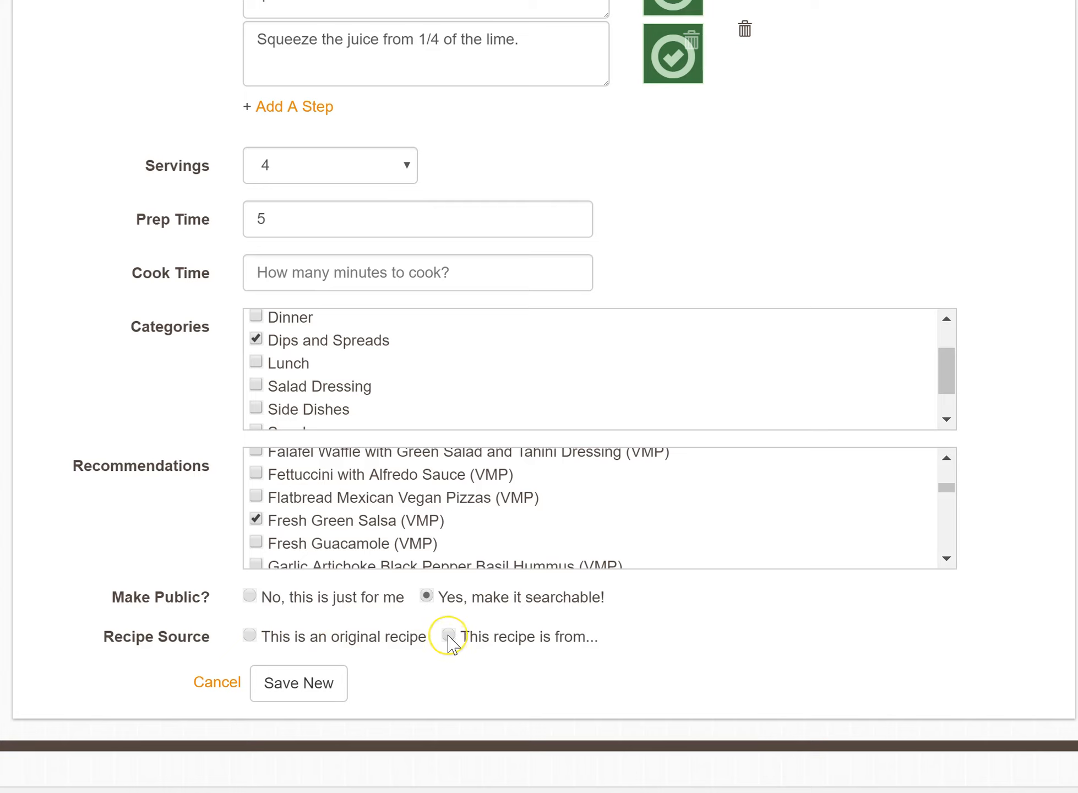
{"action": "left_click", "coordinate": [449, 637]}
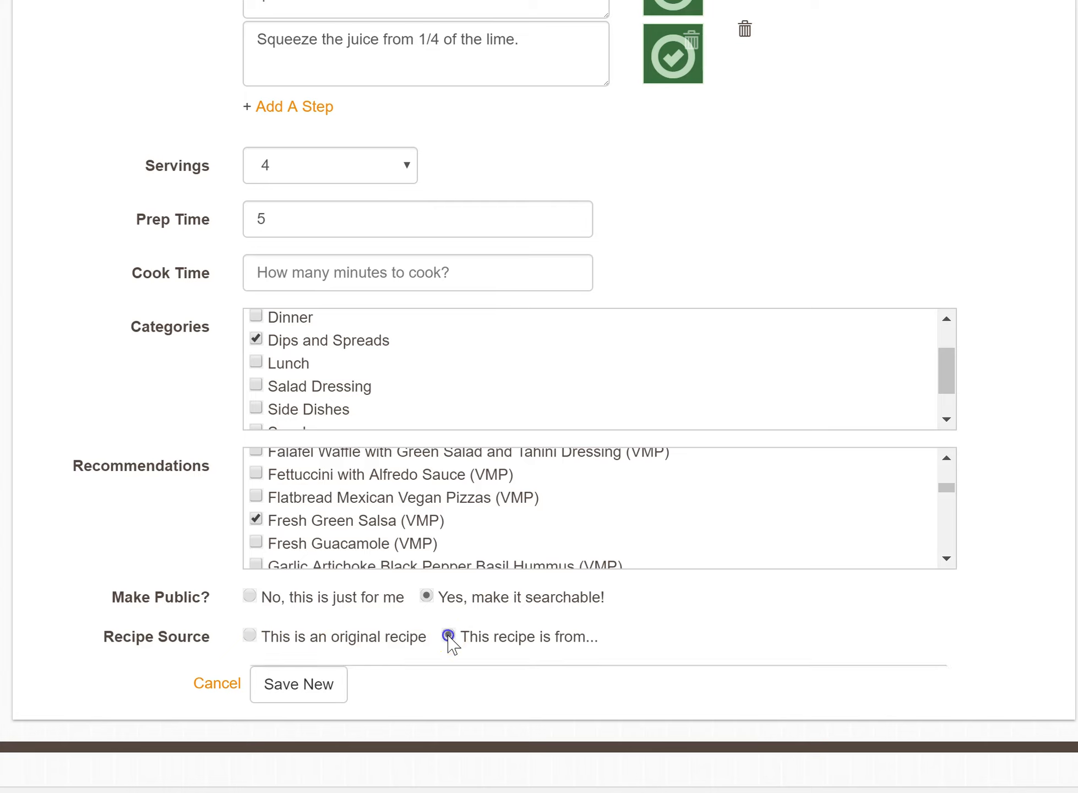
{"action": "left_click", "coordinate": [435, 681]}
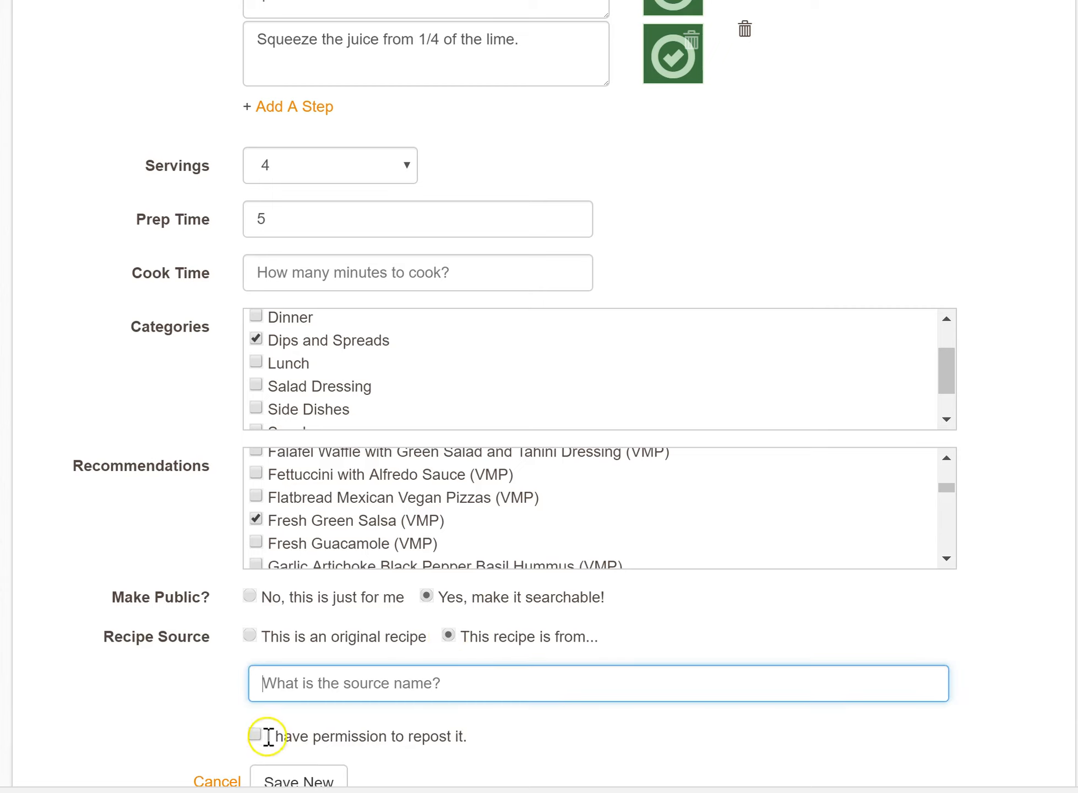
{"action": "left_click", "coordinate": [250, 637]}
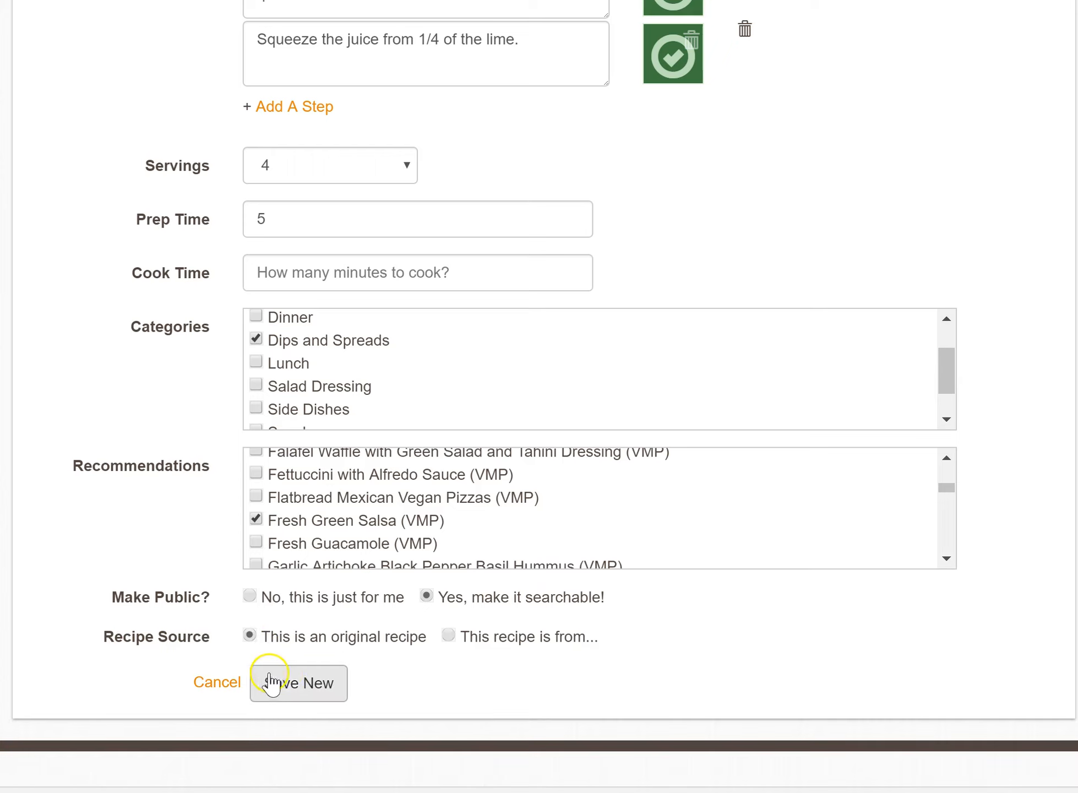
Save the new Fresh Guacamole recipe with its ingredients, directions and settings
{"action": "left_click", "coordinate": [286, 682]}
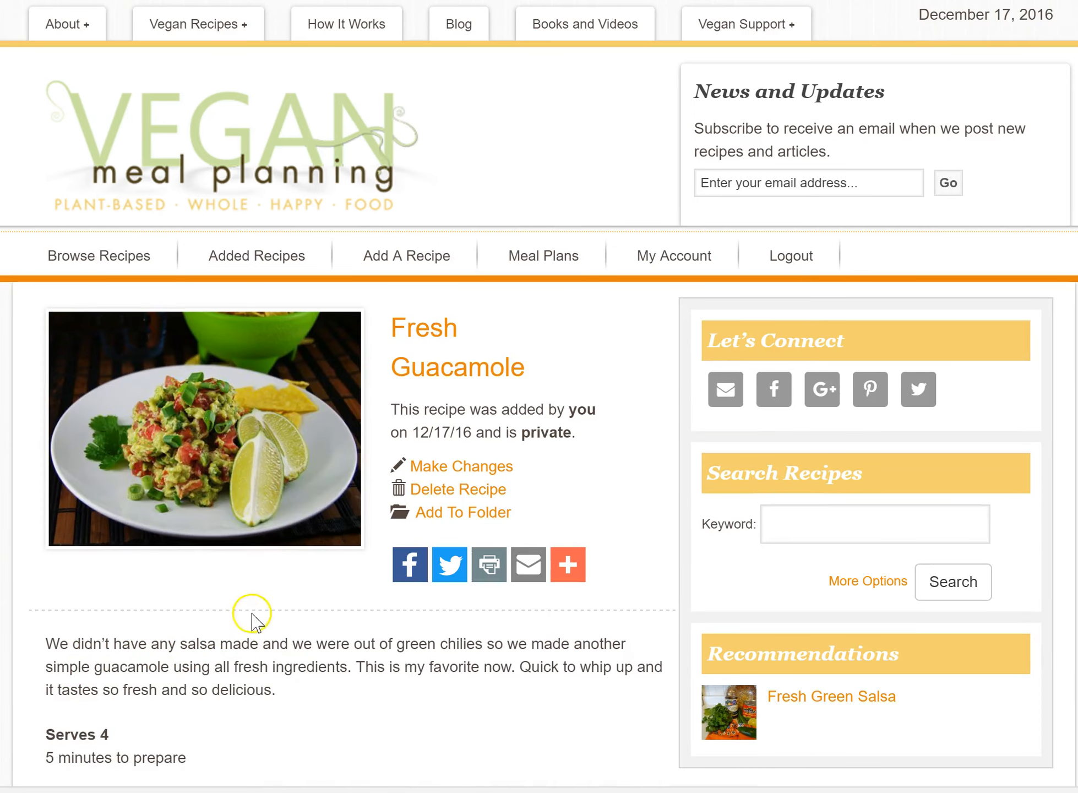
Open the saved recipe for editing, review its fields from the name down to the recipe source, and save it without alterations
{"action": "left_click", "coordinate": [480, 469]}
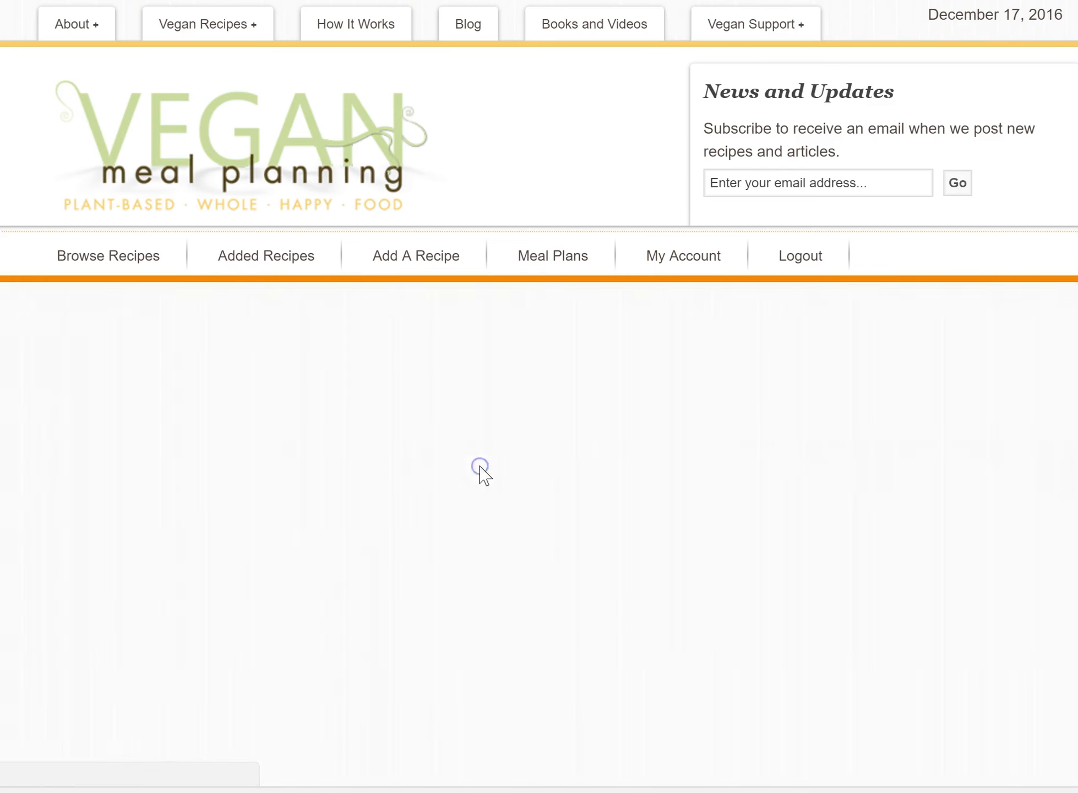
{"action": "scroll", "coordinate": [937, 650], "scroll_direction": "down", "scroll_amount": 5}
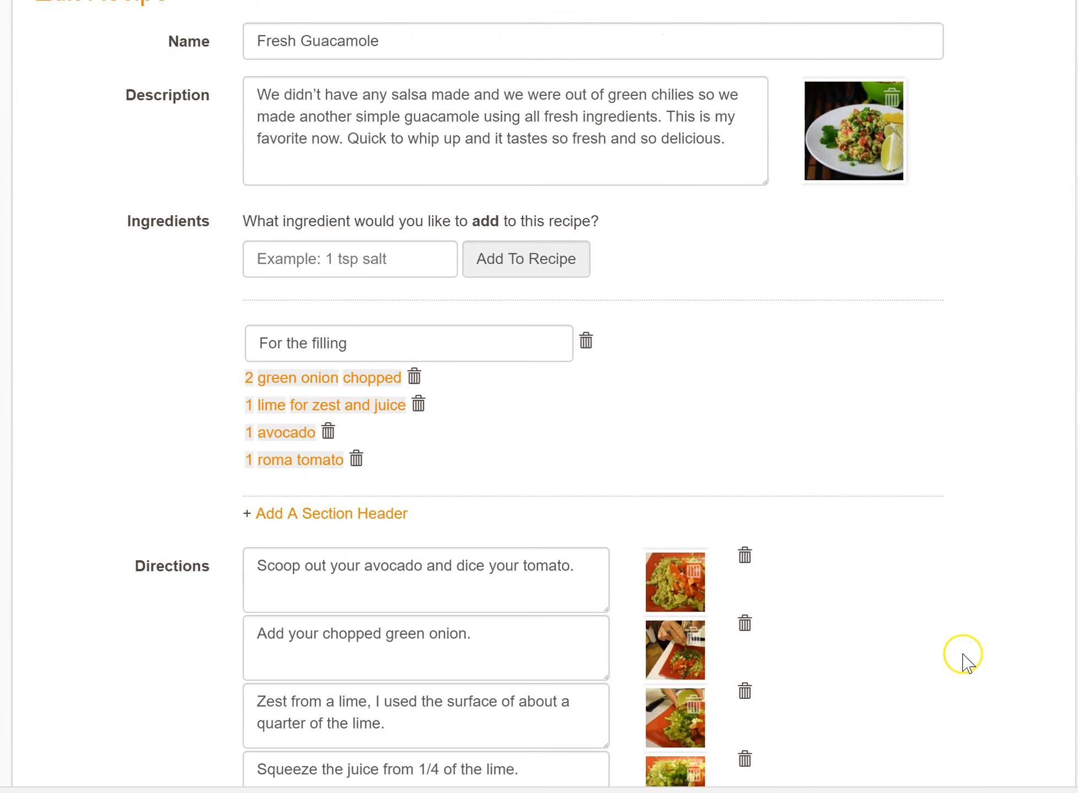
{"action": "scroll", "coordinate": [965, 657], "scroll_direction": "down", "scroll_amount": 4}
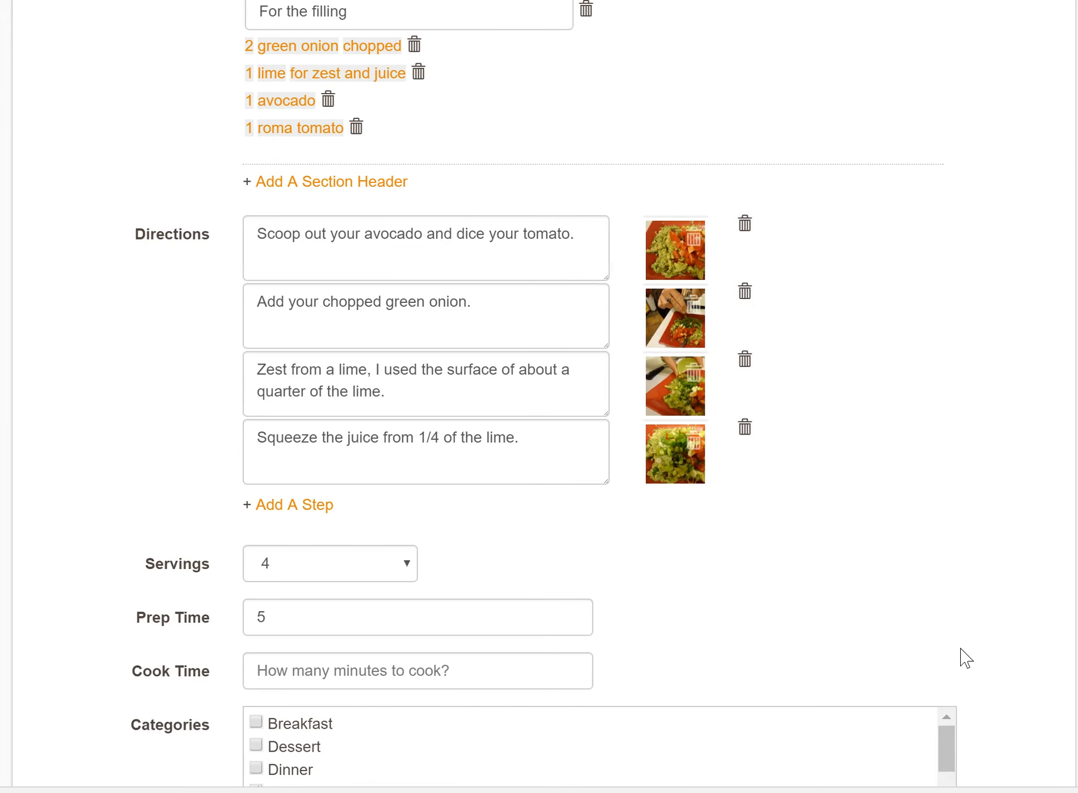
{"action": "scroll", "coordinate": [997, 590], "scroll_direction": "down", "scroll_amount": 3}
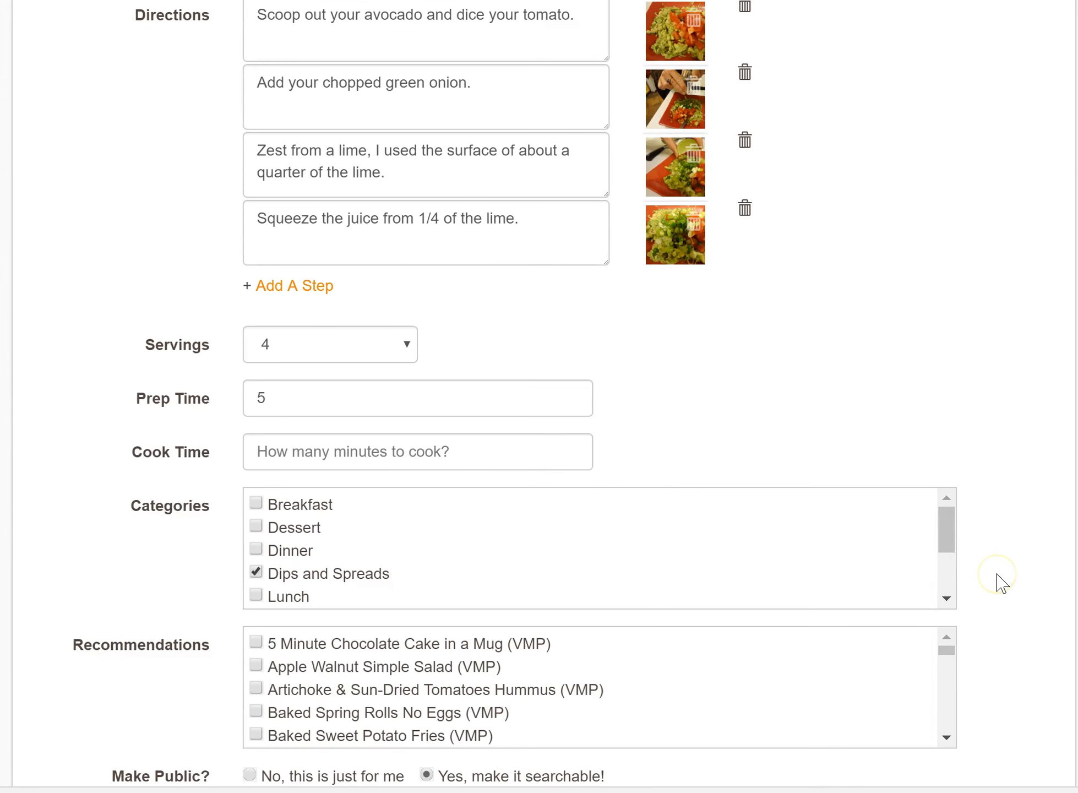
{"action": "scroll", "coordinate": [996, 592], "scroll_direction": "down", "scroll_amount": 2}
{"action": "scroll", "coordinate": [989, 591], "scroll_direction": "down", "scroll_amount": 1}
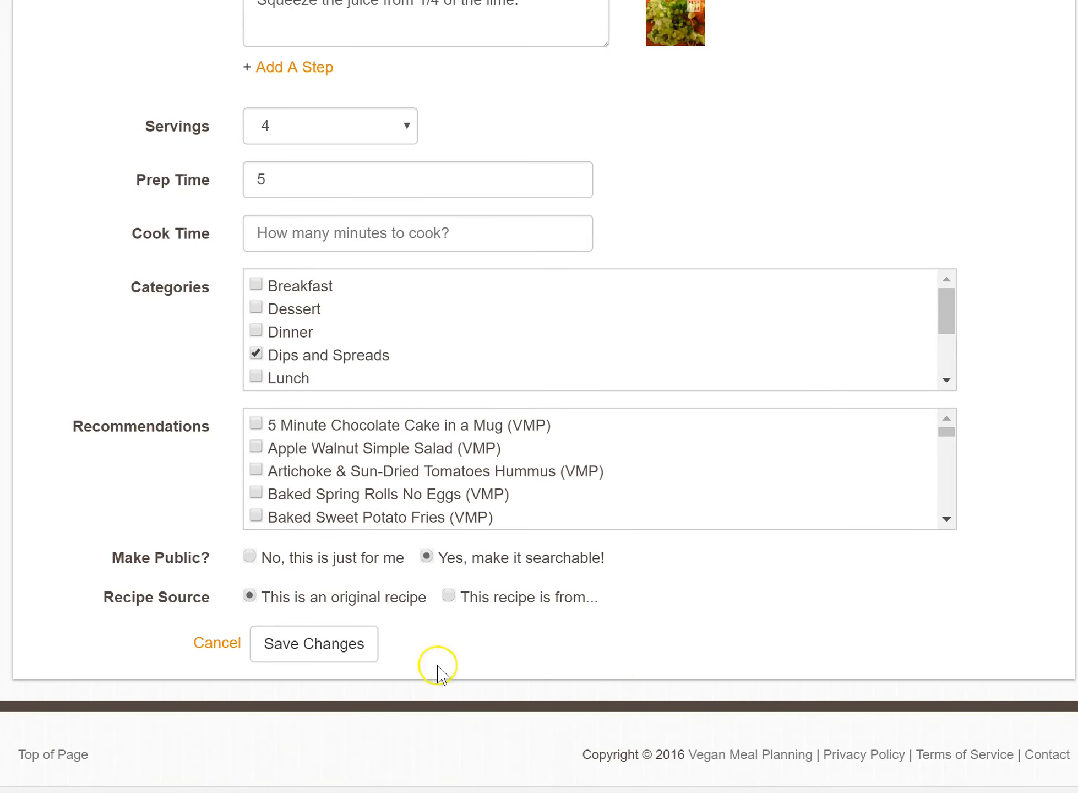
{"action": "left_click", "coordinate": [324, 645]}
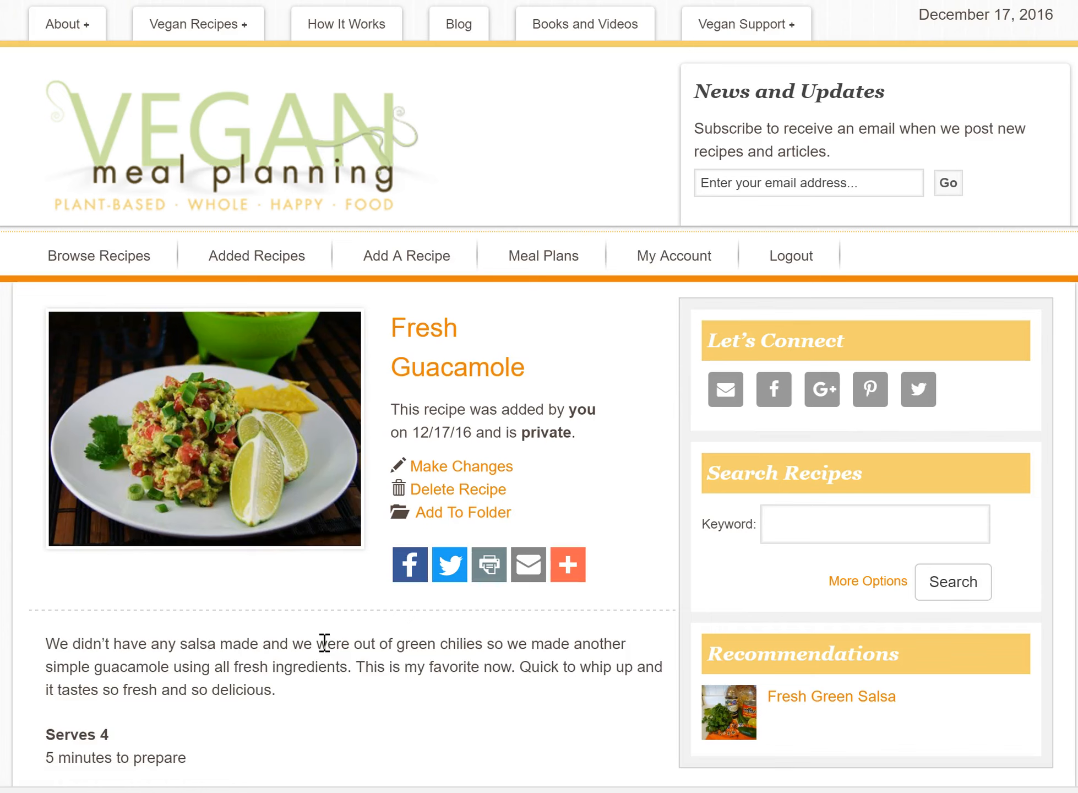
Open Fresh Guacamole from the list of added recipes and view its description, servings, prep time and ingredients
{"action": "left_click", "coordinate": [252, 263]}
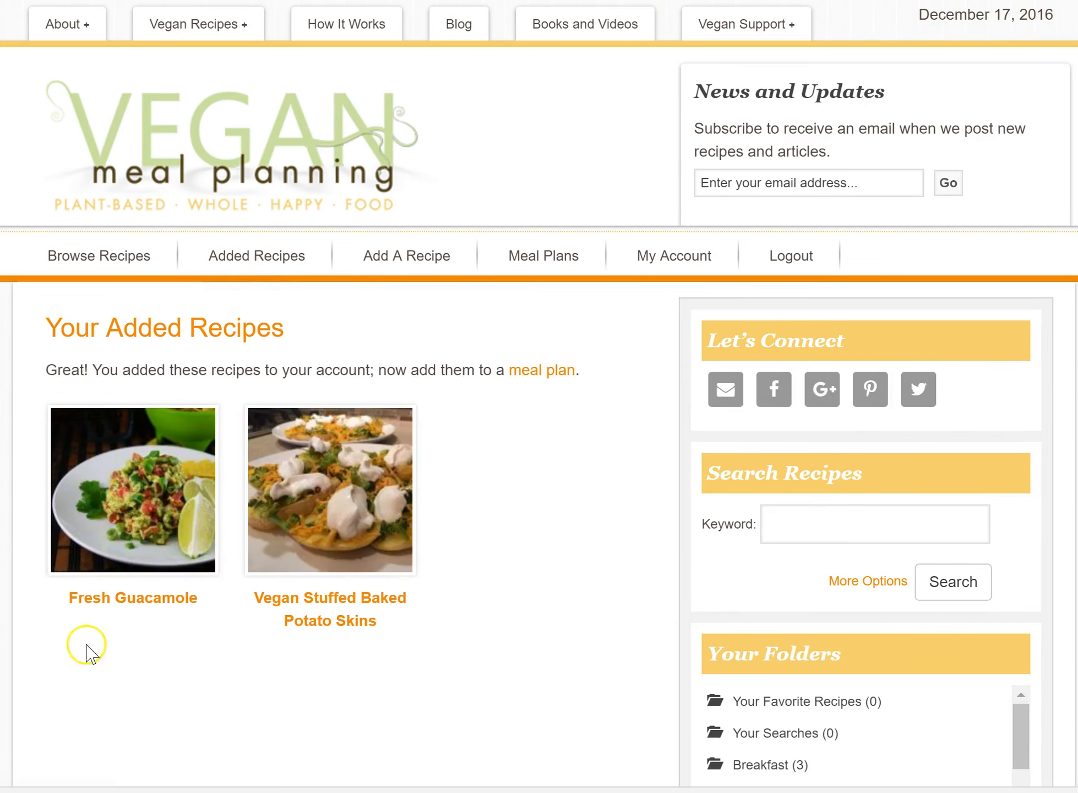
{"action": "left_click", "coordinate": [159, 492]}
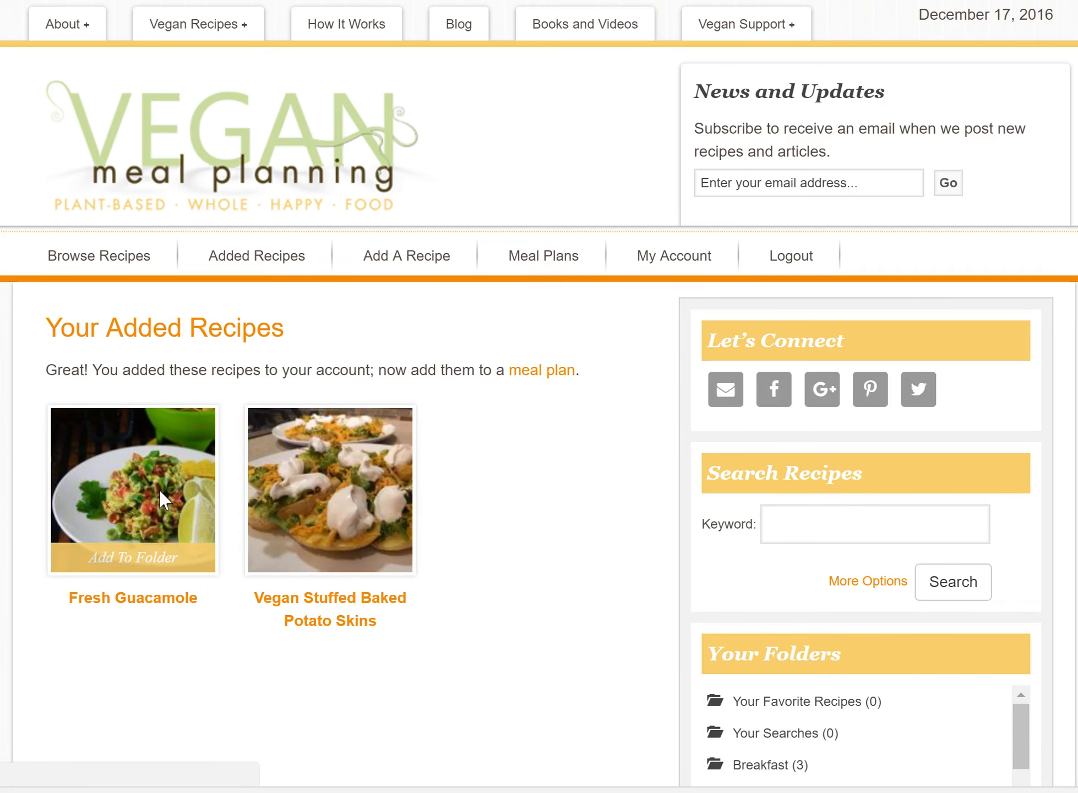
{"action": "scroll", "coordinate": [216, 622], "scroll_direction": "down", "scroll_amount": 4}
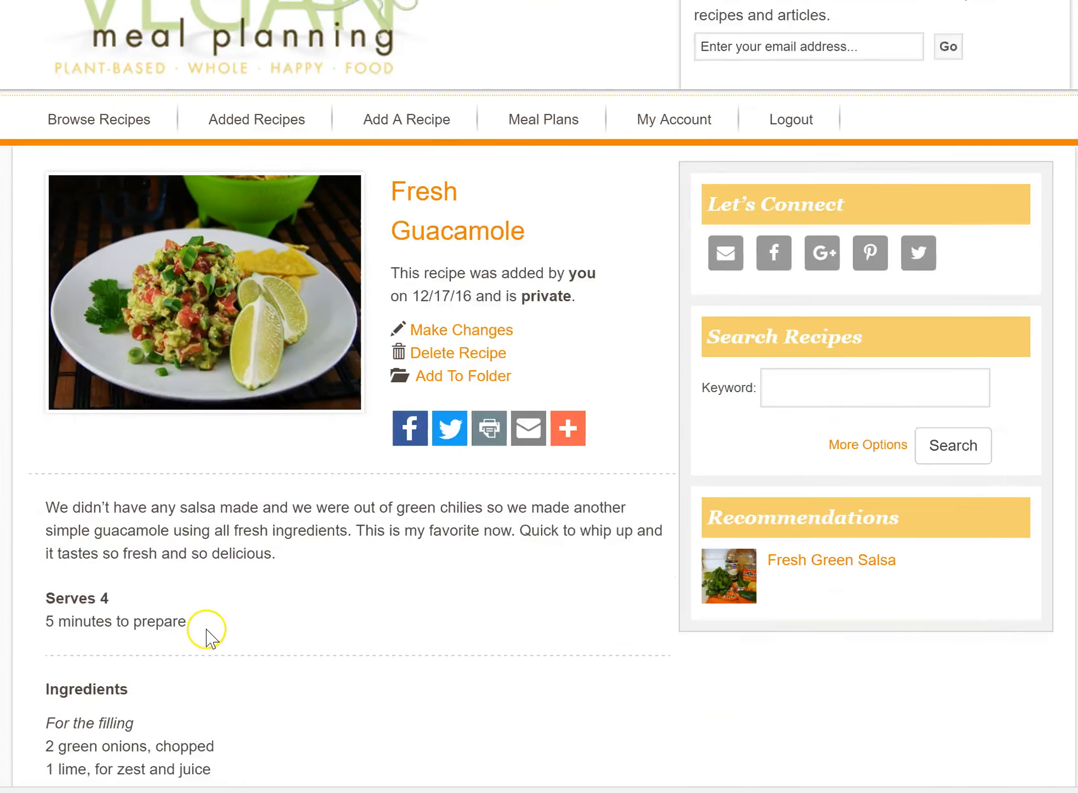